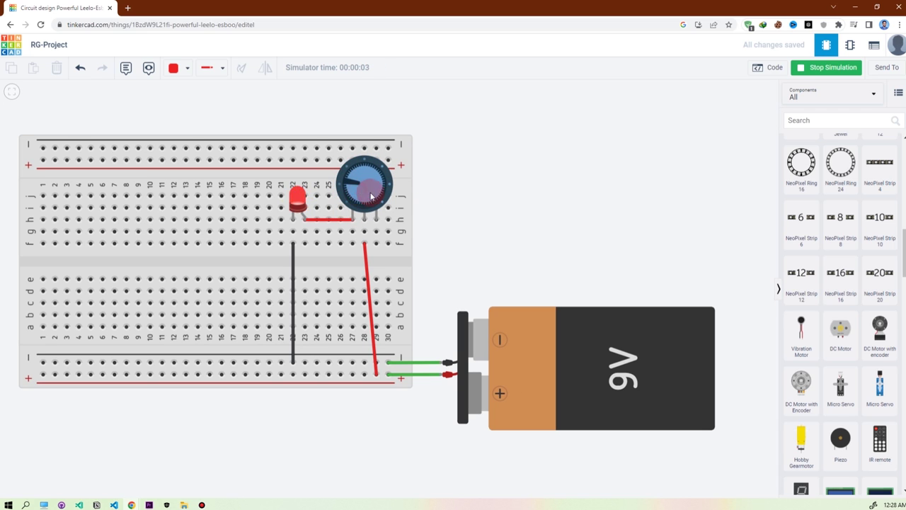
Pan to the Arduino temperature circuit and select the TMP36 sensor to show its slider.
scroll(396, 209, "down", 10)
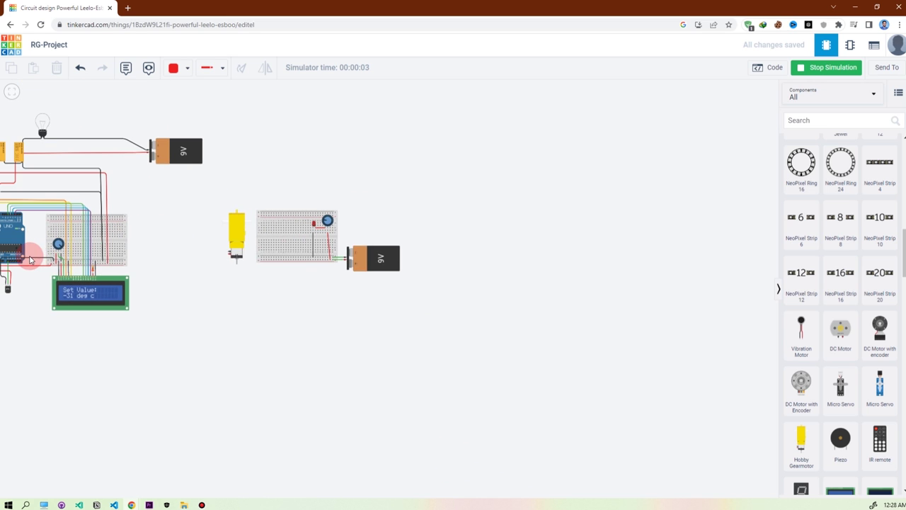
scroll(30, 260, "up", 8)
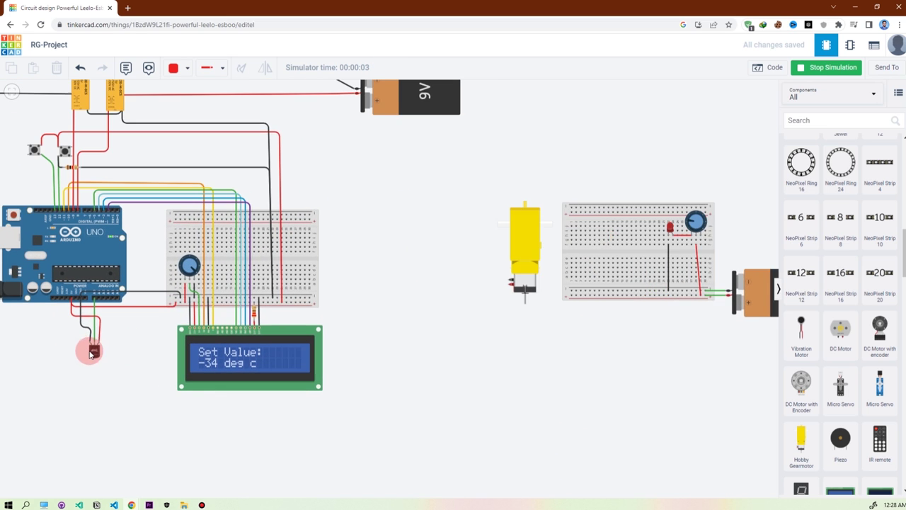
scroll(91, 351, "up", 1)
left_click_drag(162, 344, 213, 429)
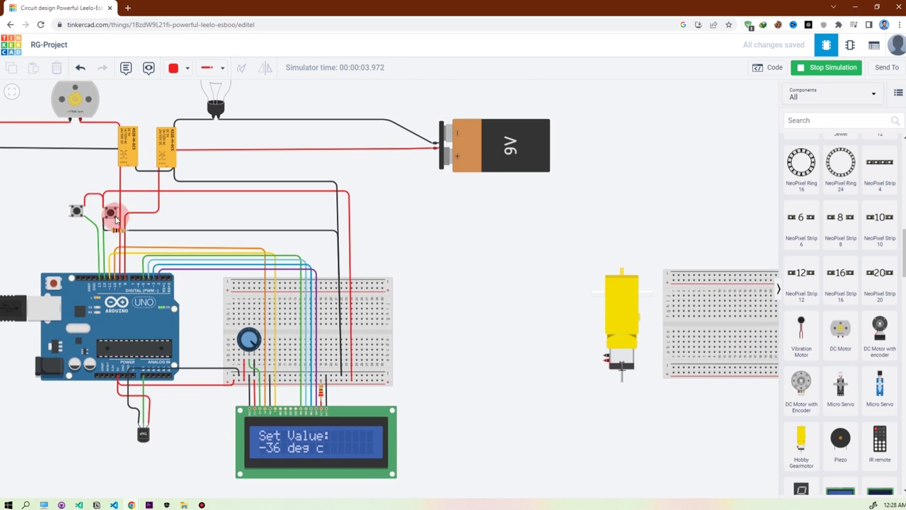
left_click(142, 435)
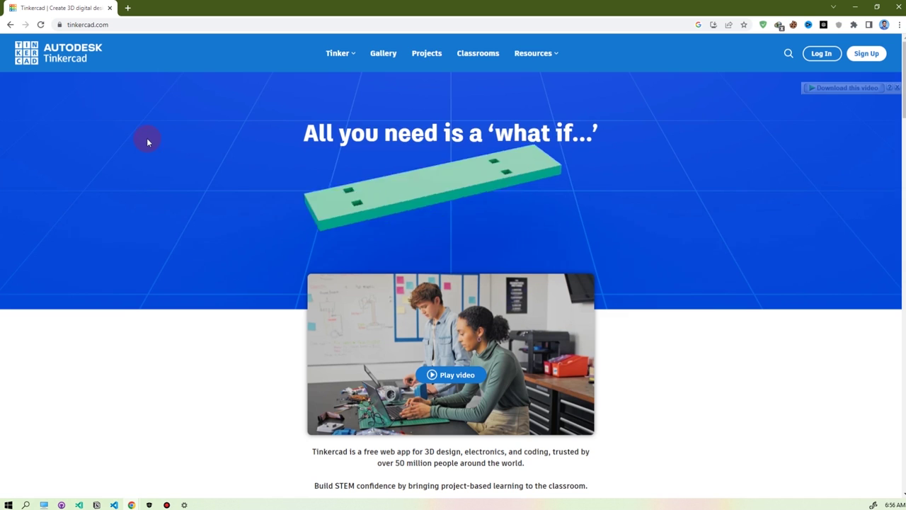
Browse the tinkercad.com home page and go to its Log In page.
left_click(123, 26)
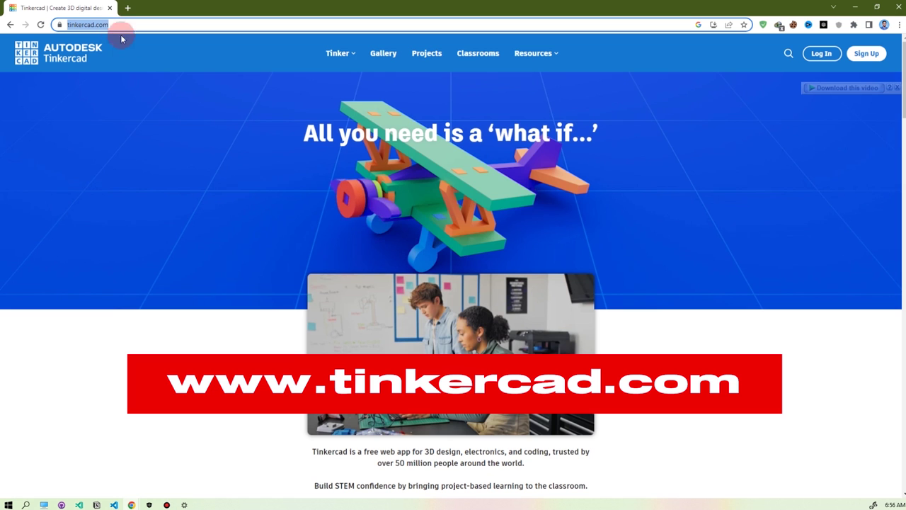
left_click(364, 314)
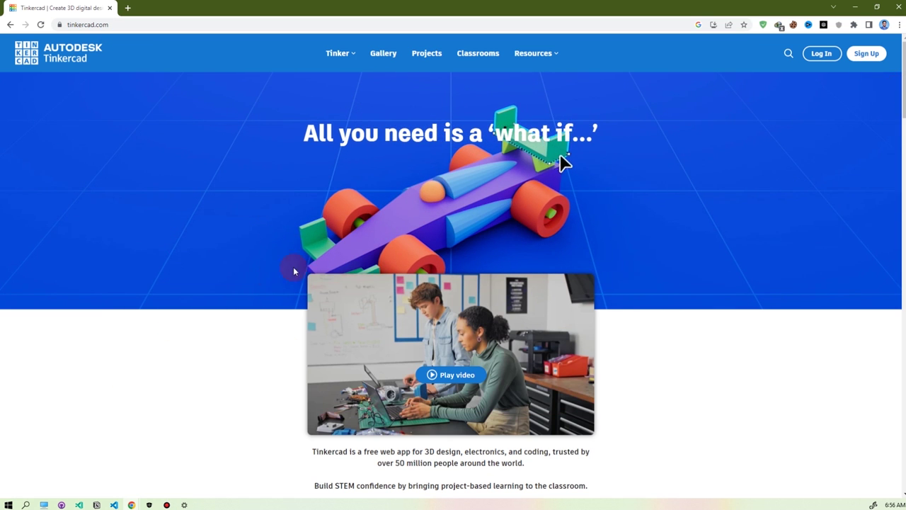
scroll(296, 251, "down", 8)
scroll(400, 269, "up", 8)
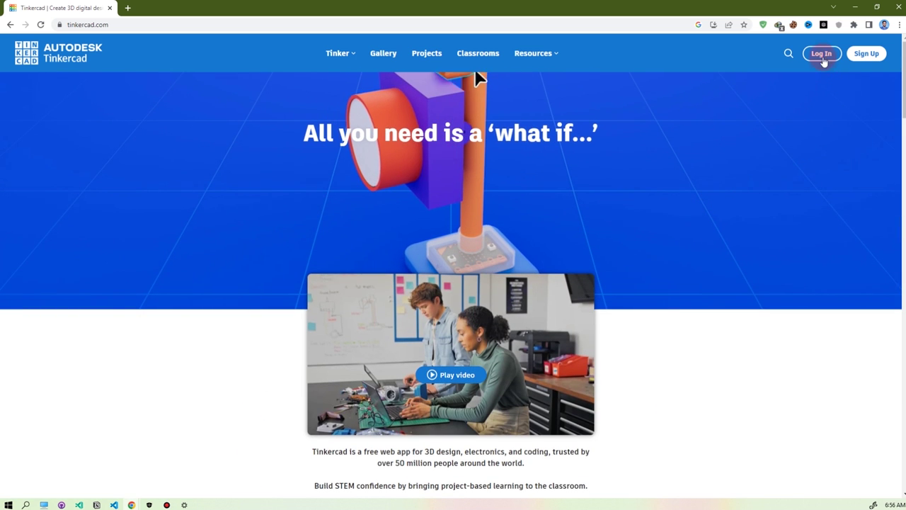
left_click(822, 55)
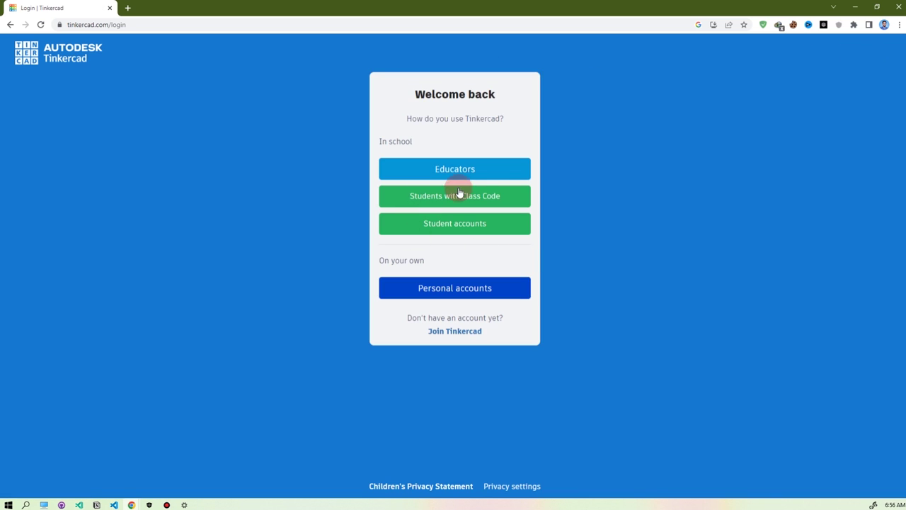
Sign in through Personal accounts using a Google account.
left_click(453, 289)
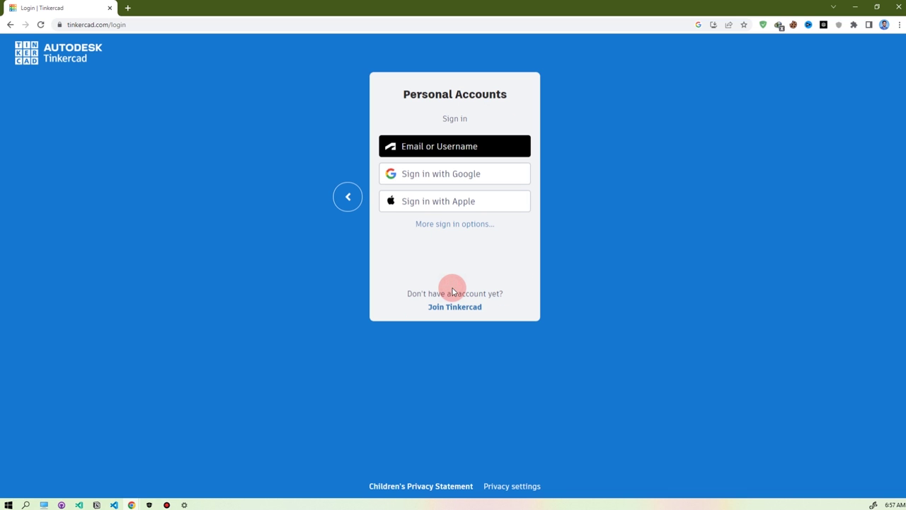
left_click(437, 176)
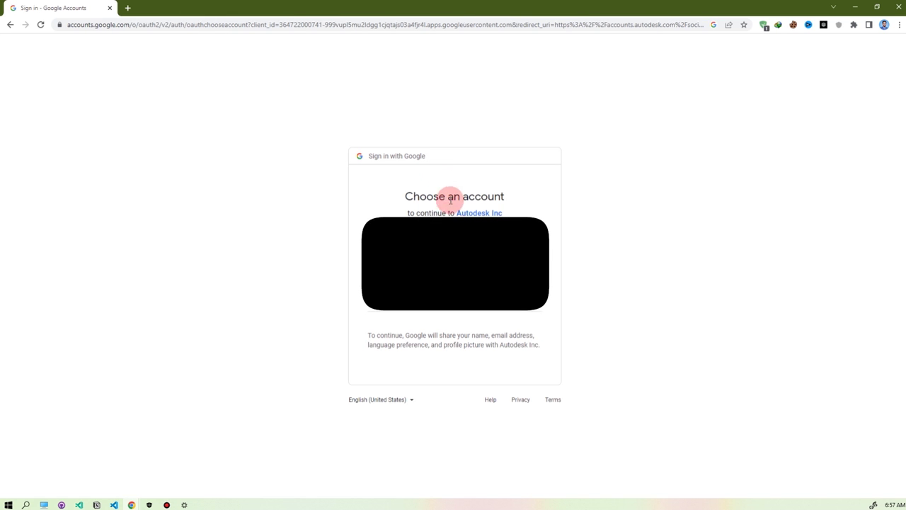
left_click(441, 245)
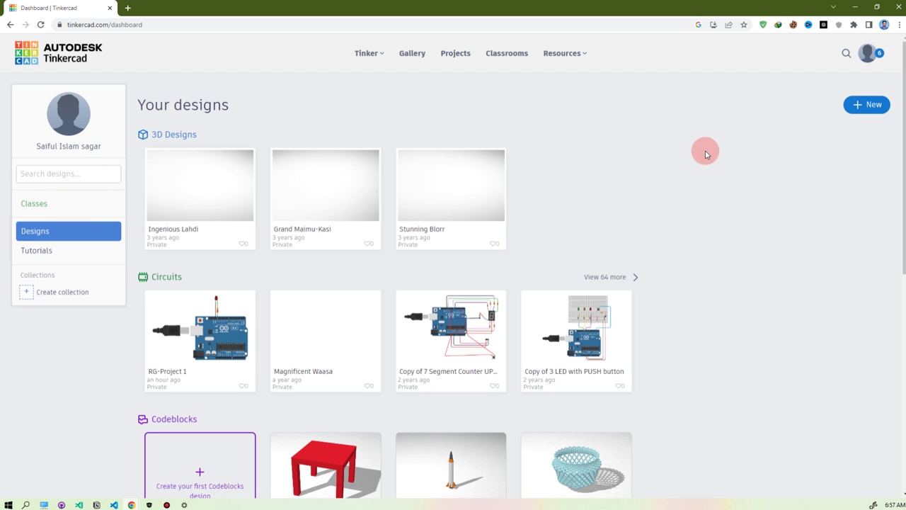
Check the Tinker menu, then filter to Designs and expand the full Circuits list via View 64 more.
left_click(367, 55)
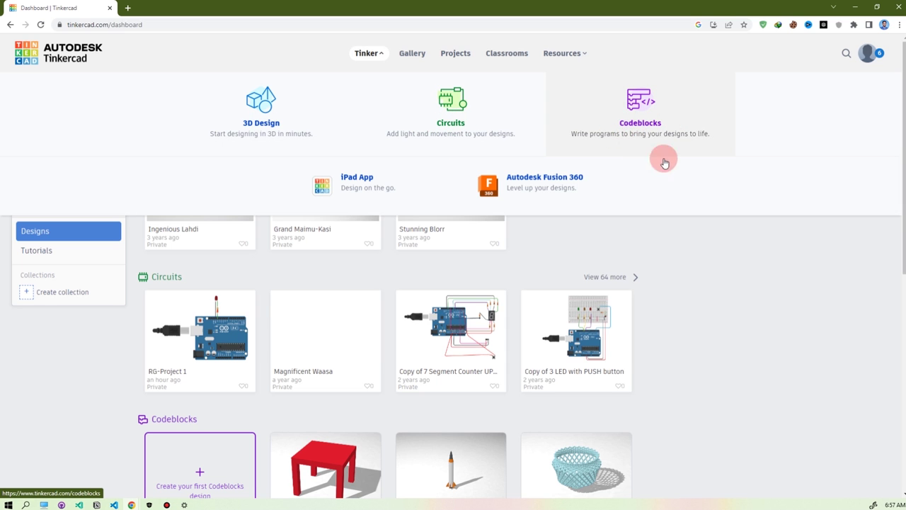
left_click(742, 257)
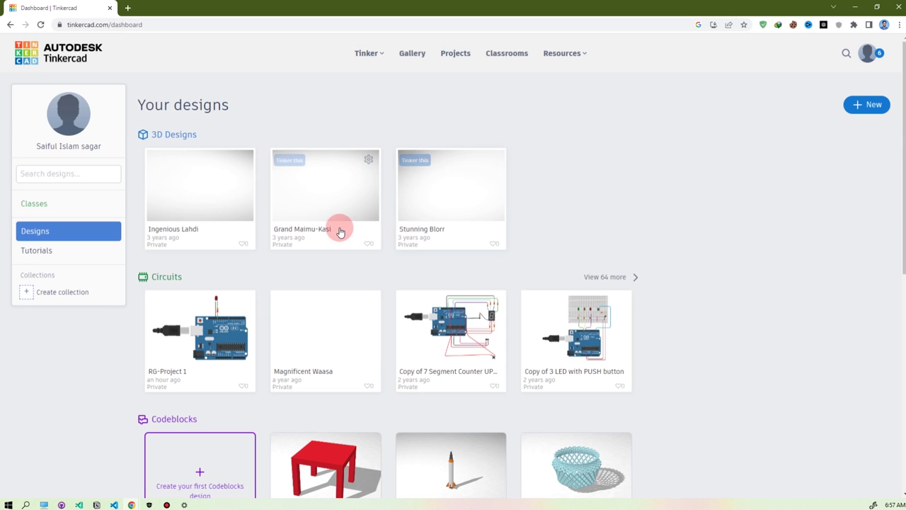
scroll(506, 246, "down", 1)
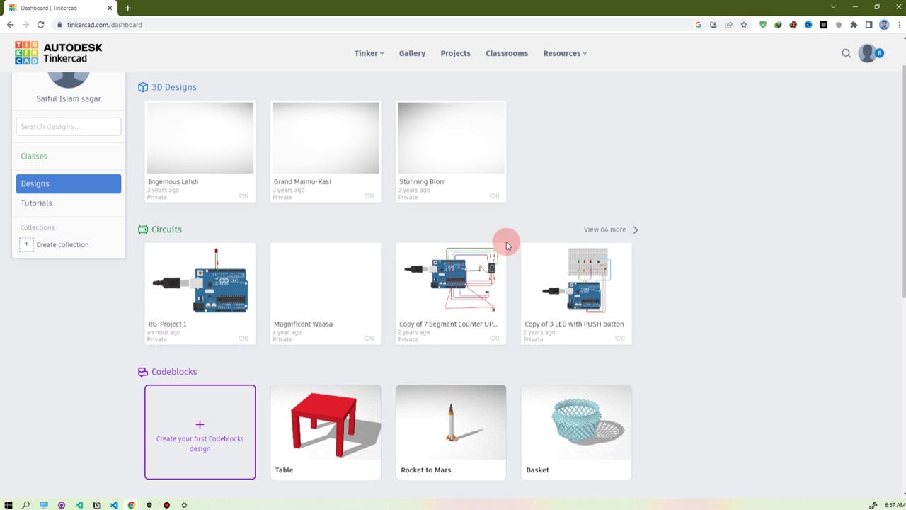
scroll(66, 177, "up", 1)
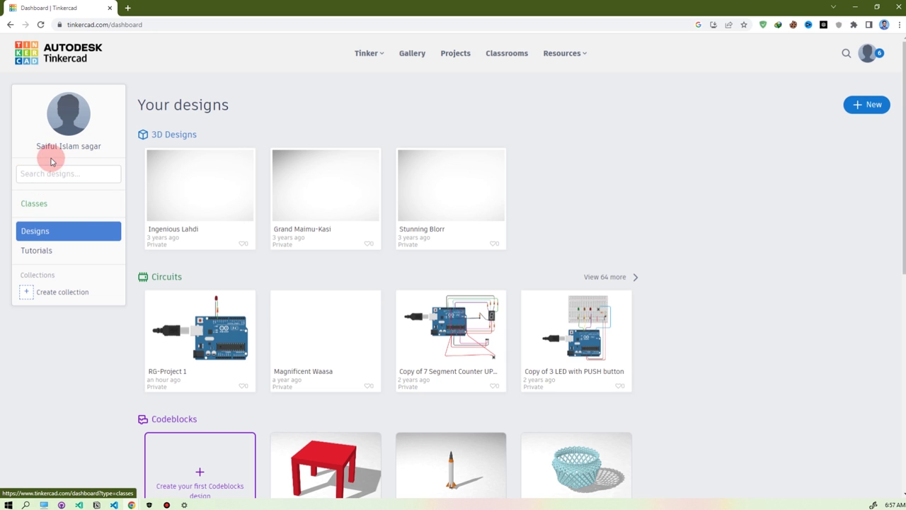
left_click(66, 232)
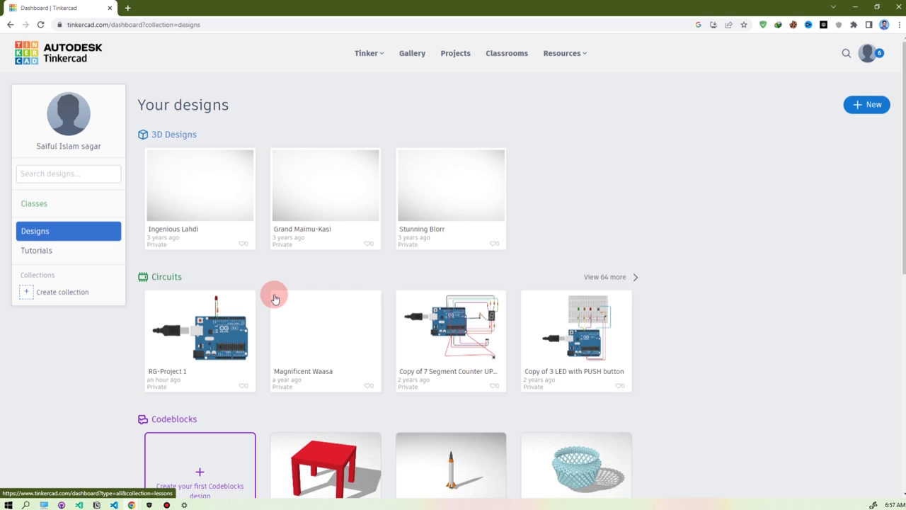
scroll(144, 234, "down", 1)
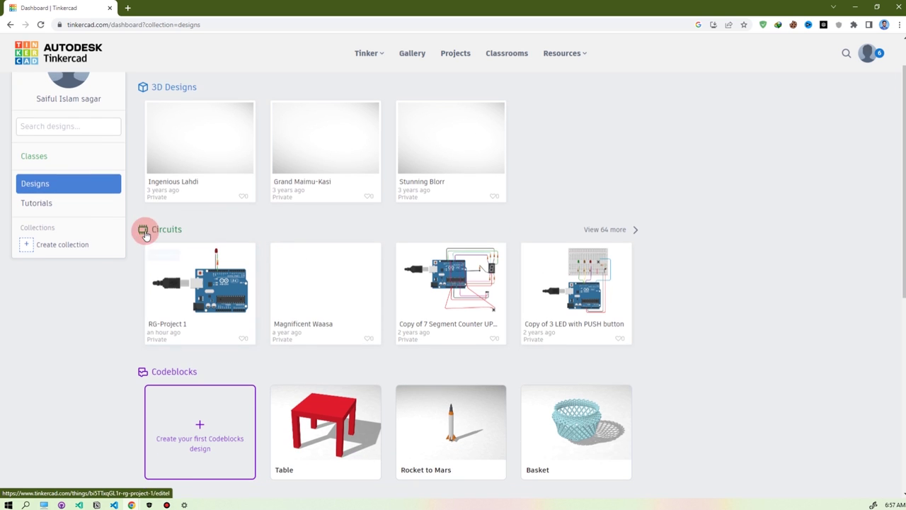
left_click(608, 231)
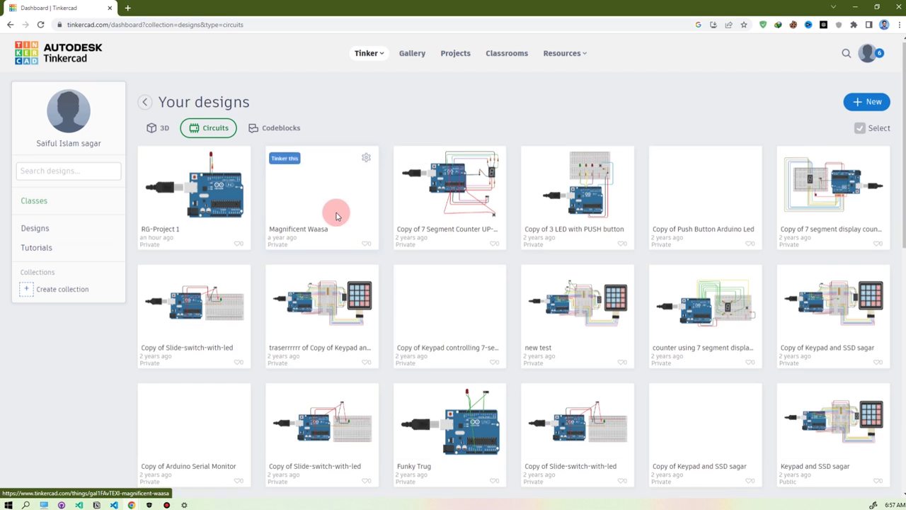
scroll(283, 209, "down", 1)
scroll(582, 259, "down", 5)
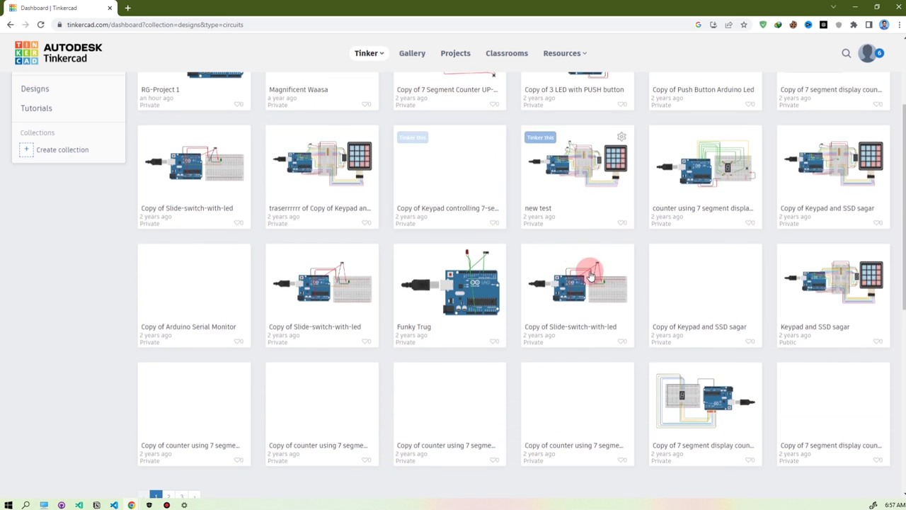
scroll(305, 309, "up", 5)
mouse_move(305, 233)
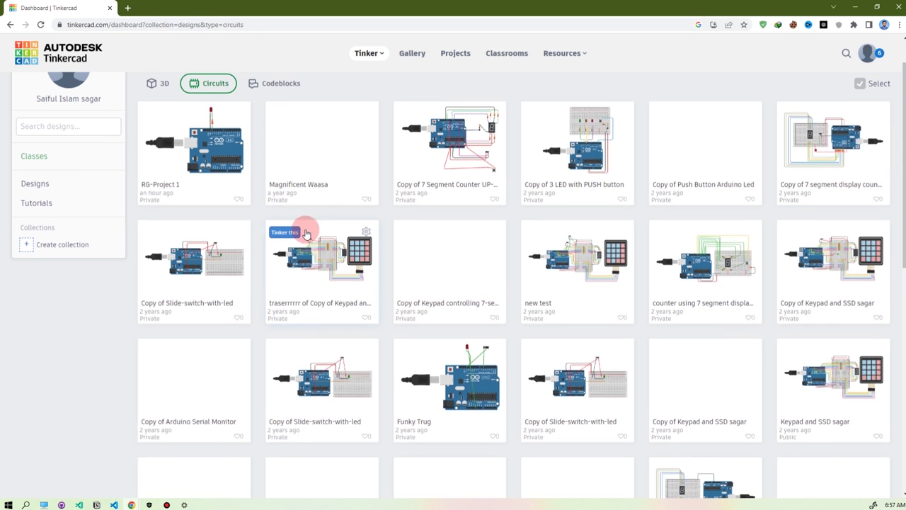
scroll(397, 247, "up", 1)
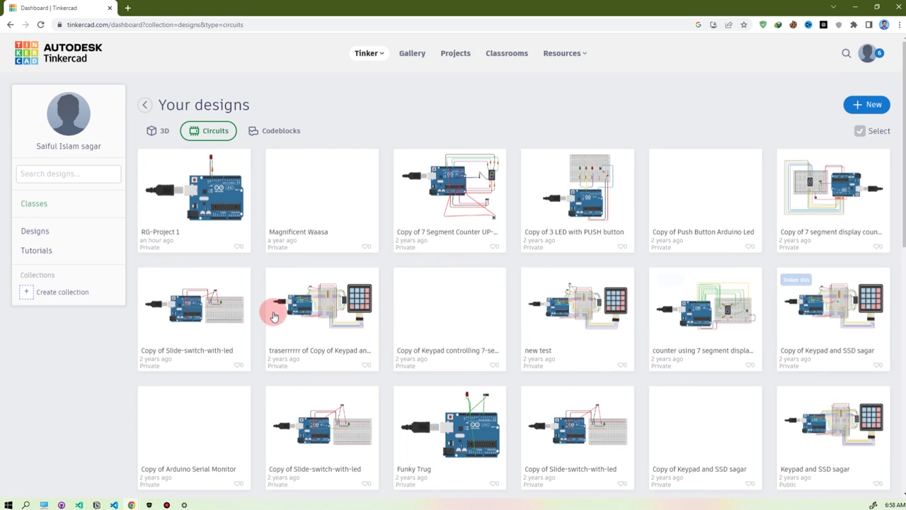
scroll(768, 378, "down", 2)
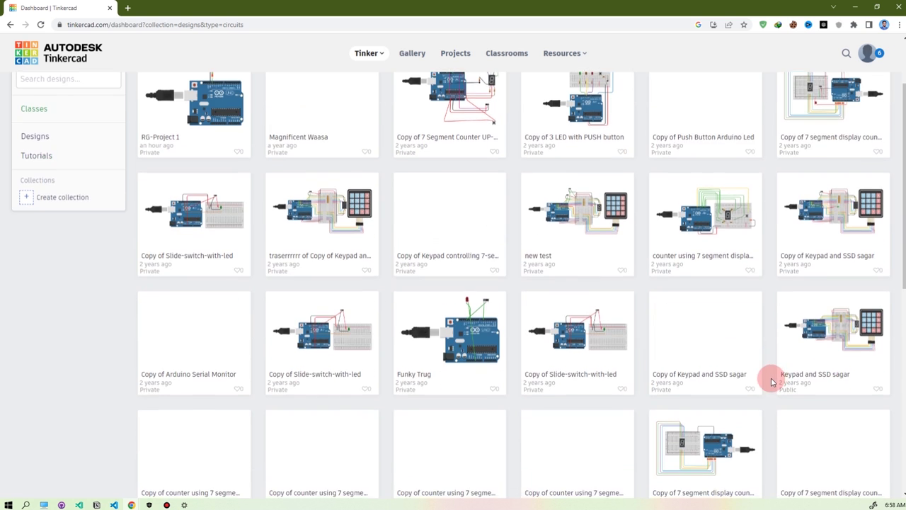
scroll(708, 353, "up", 2)
scroll(774, 300, "down", 5)
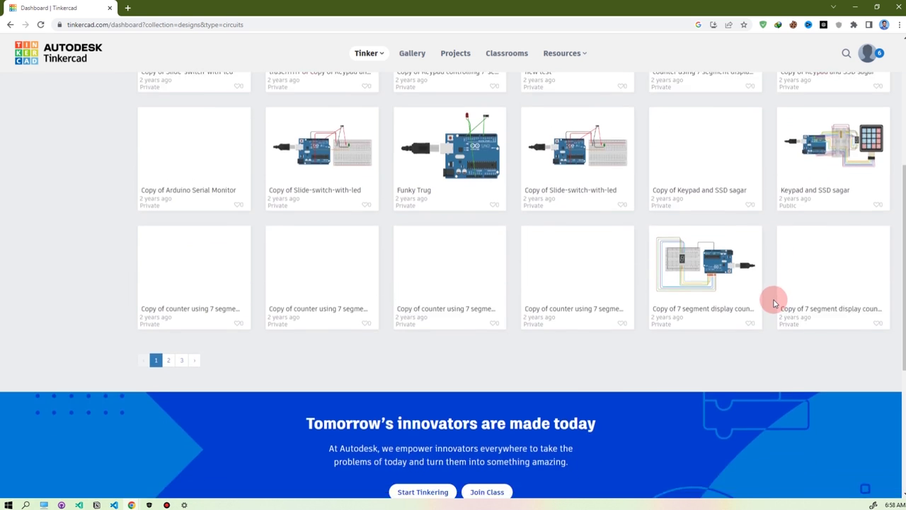
scroll(774, 300, "up", 5)
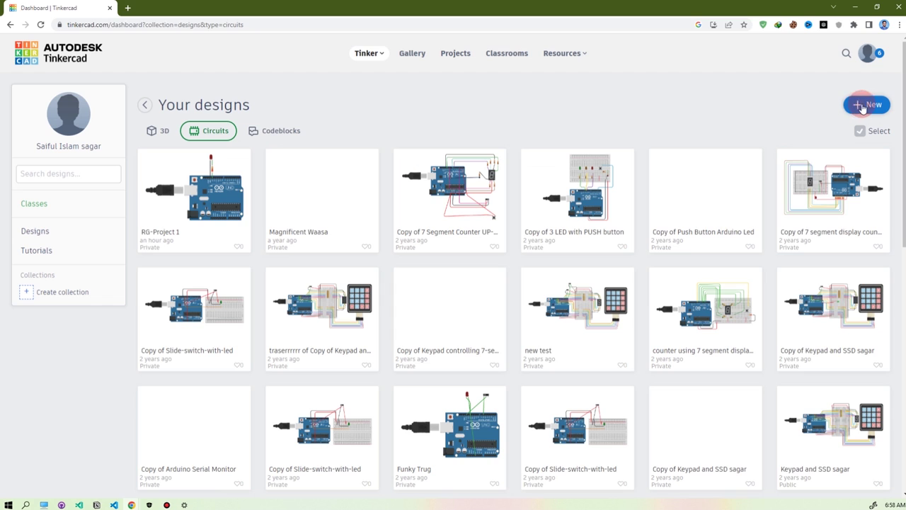
Create a new circuit design, Amazing Kup, and dismiss the Starters hint.
left_click(862, 107)
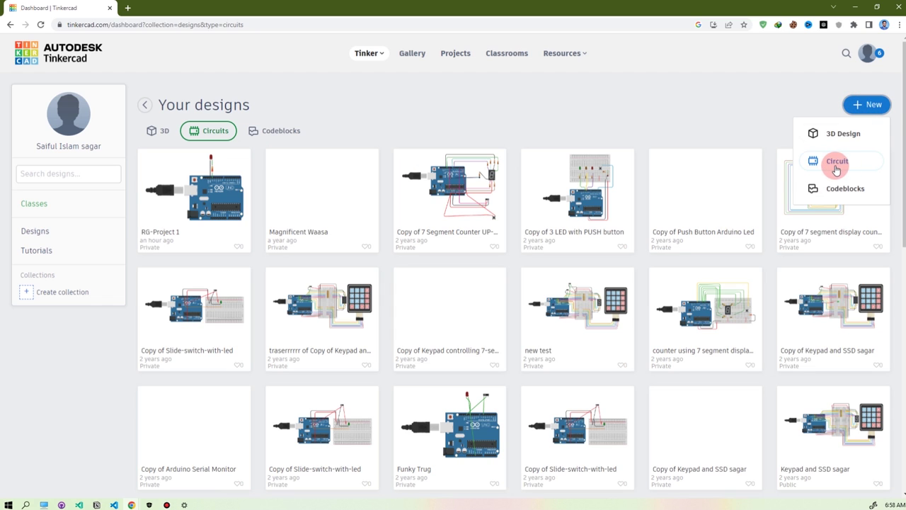
left_click(836, 164)
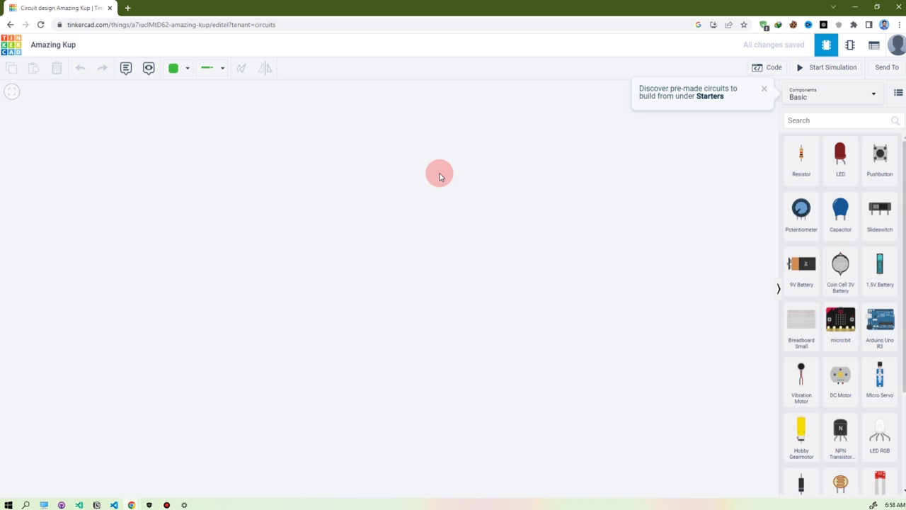
left_click(762, 89)
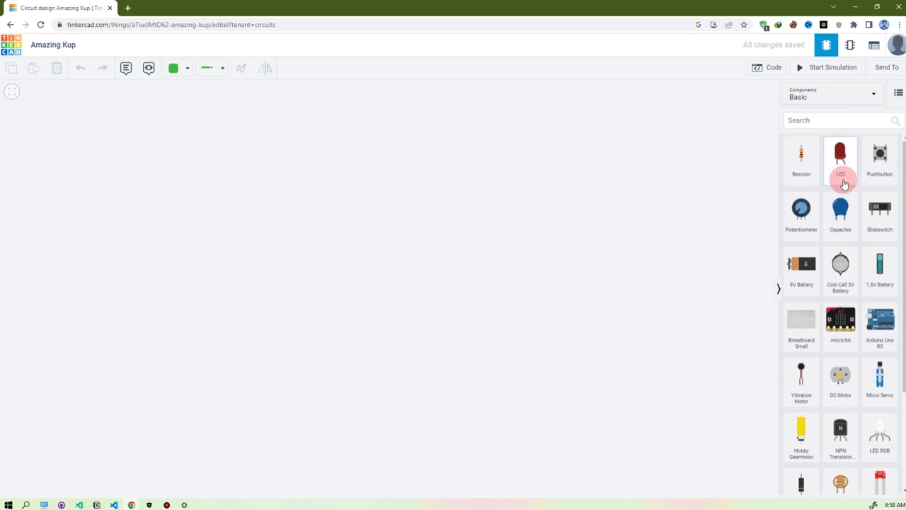
Switch the parts panel to the Arduino starter circuits.
scroll(843, 194, "down", 2)
scroll(859, 333, "up", 2)
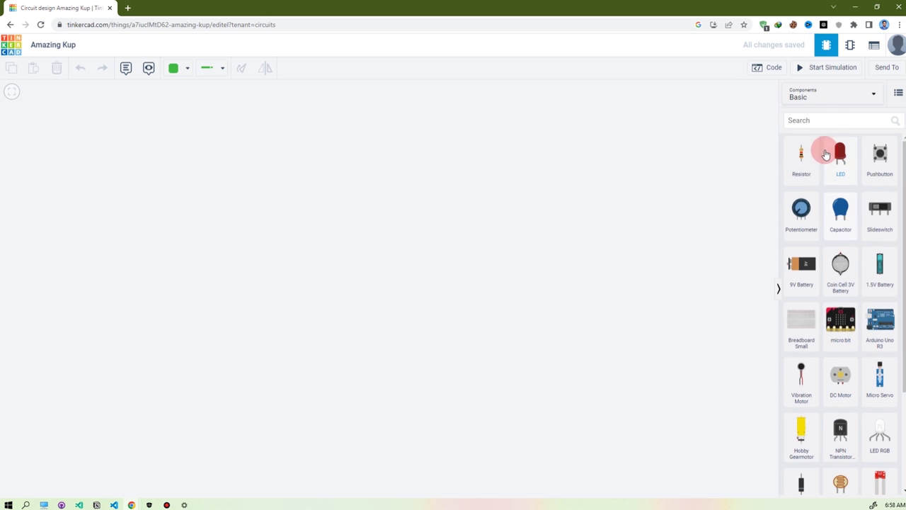
left_click(819, 97)
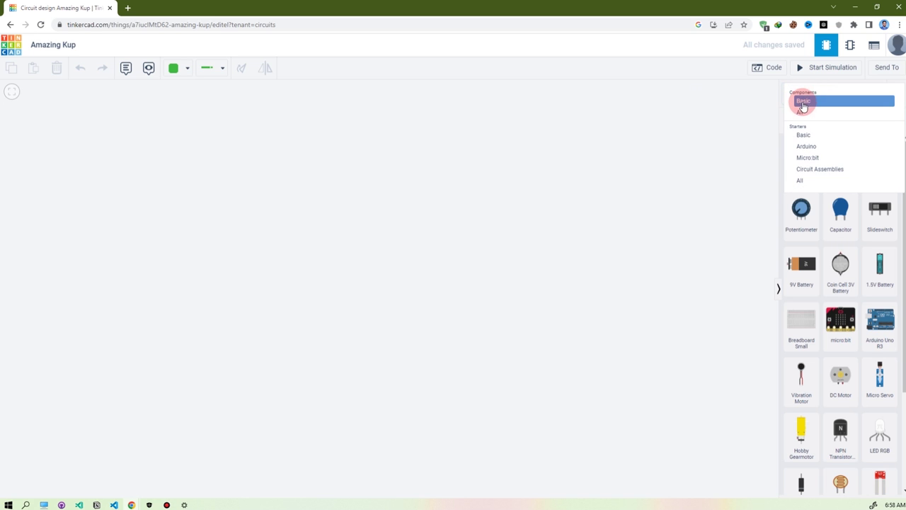
left_click(811, 147)
scroll(839, 304, "down", 2)
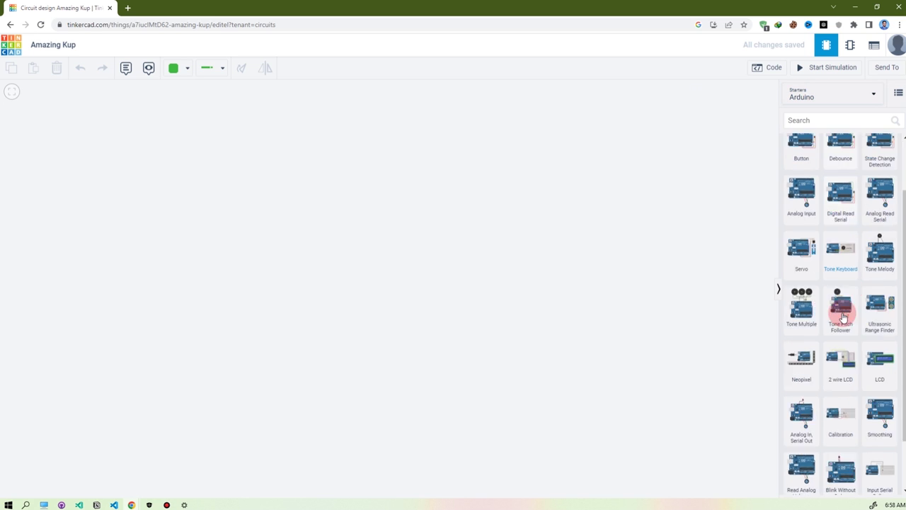
scroll(835, 283, "up", 2)
Preview the micro:bit and Circuit Assemblies starters, then list All components.
left_click(813, 99)
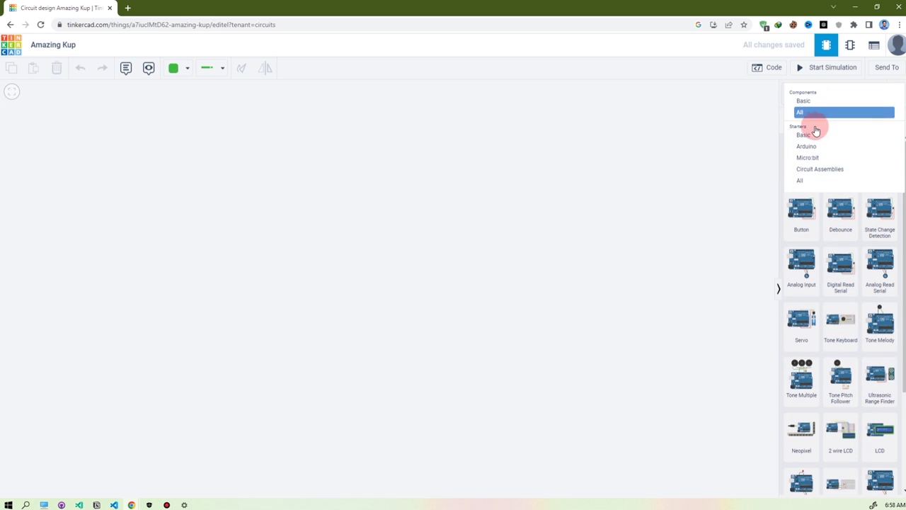
left_click(810, 157)
left_click(816, 105)
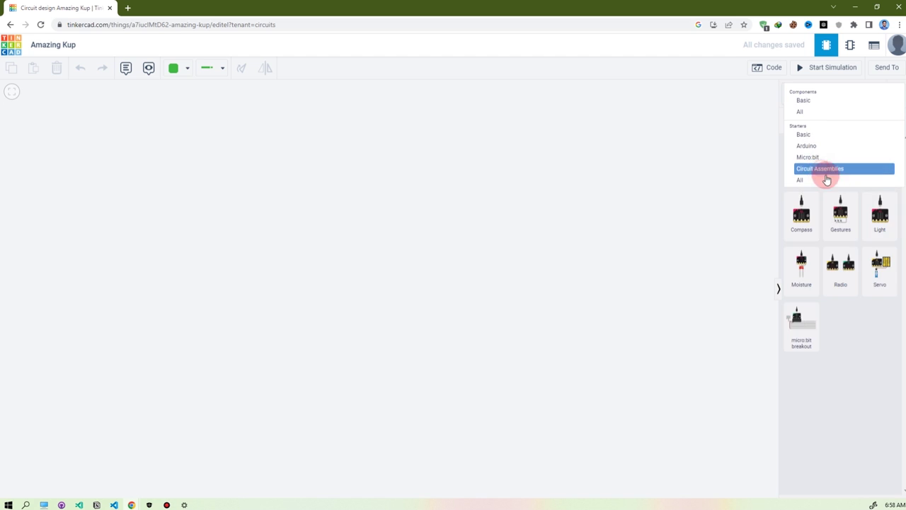
left_click(825, 175)
left_click(814, 99)
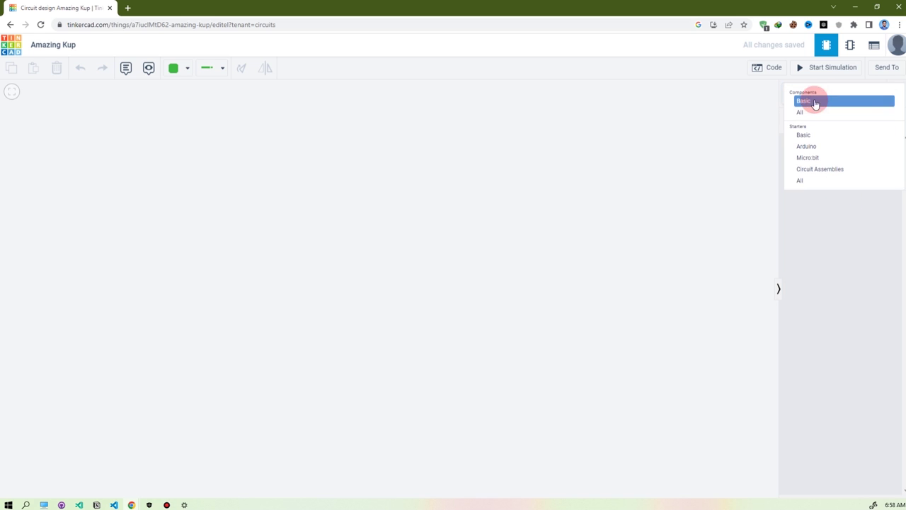
left_click(812, 112)
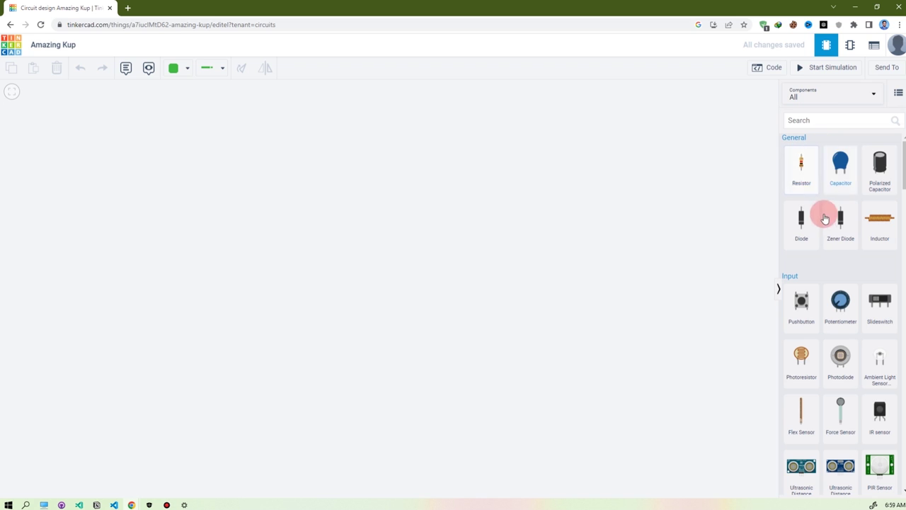
Place a resistor and a photodiode, and add then delete an ultrasonic distance sensor.
left_click_drag(769, 275, 473, 200)
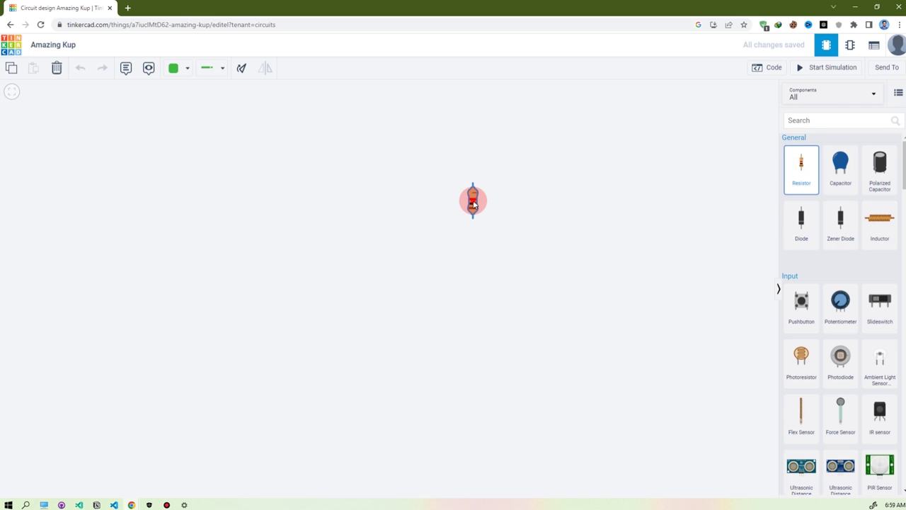
scroll(821, 318, "down", 2)
left_click_drag(840, 217, 556, 239)
scroll(847, 322, "down", 2)
left_click_drag(828, 226, 515, 306)
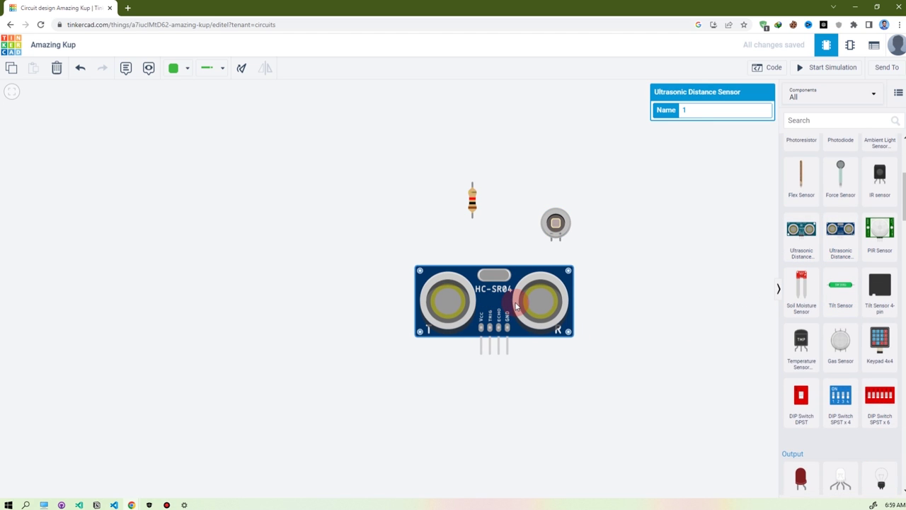
key("Delete")
Add a DC motor and a 7-segment display to the canvas.
scroll(839, 315, "down", 5)
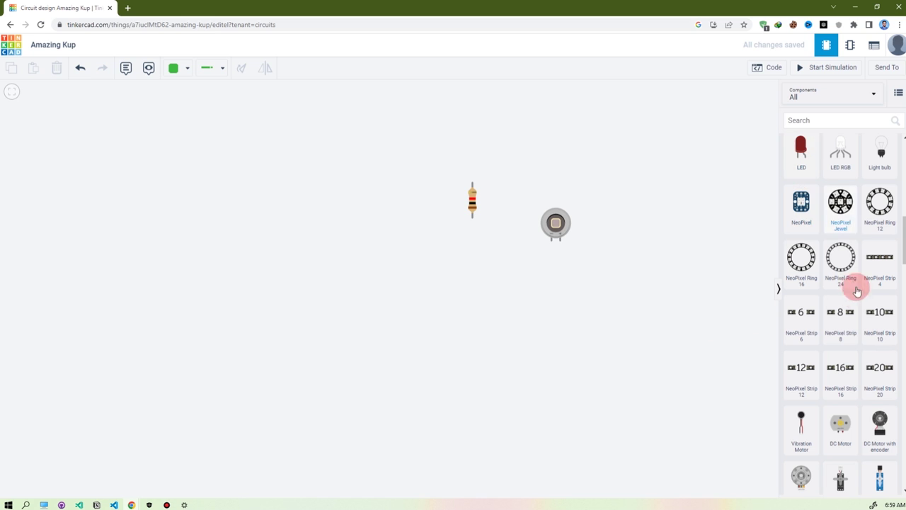
scroll(841, 332, "down", 1)
left_click_drag(838, 372, 513, 336)
left_click(621, 347)
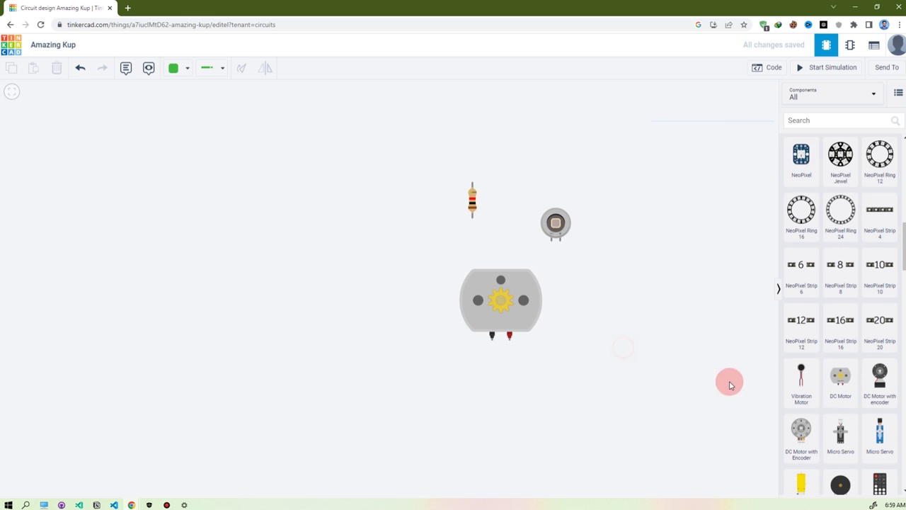
scroll(838, 433, "down", 4)
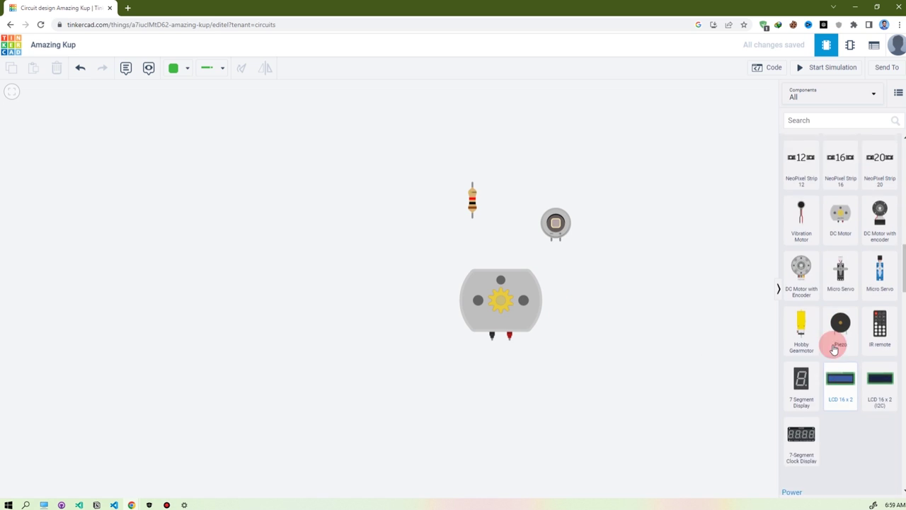
left_click_drag(801, 304, 351, 270)
left_click(397, 327)
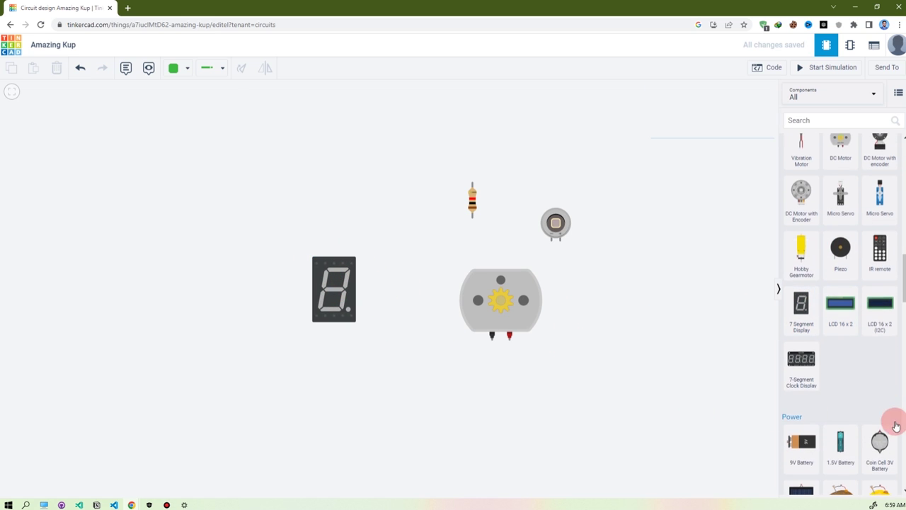
scroll(878, 404, "down", 2)
Try out a potato battery and a lemon battery, then delete both.
left_click_drag(854, 375, 351, 315)
left_click(613, 361)
left_click_drag(880, 358, 559, 282)
left_click(651, 404)
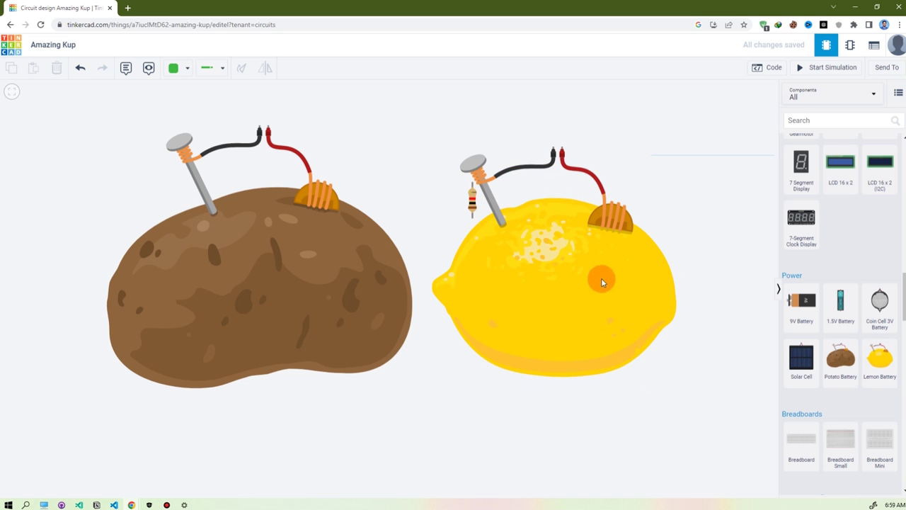
left_click(564, 293)
key("Delete")
left_click(300, 294)
key("Delete")
Place a breadboard on the left of the canvas.
scroll(843, 350, "down", 2)
scroll(829, 353, "down", 1)
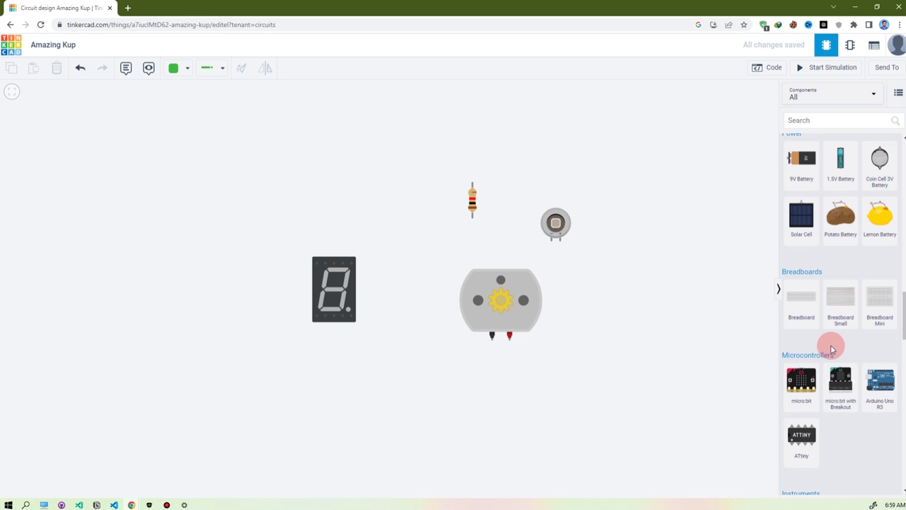
scroll(831, 292, "down", 2)
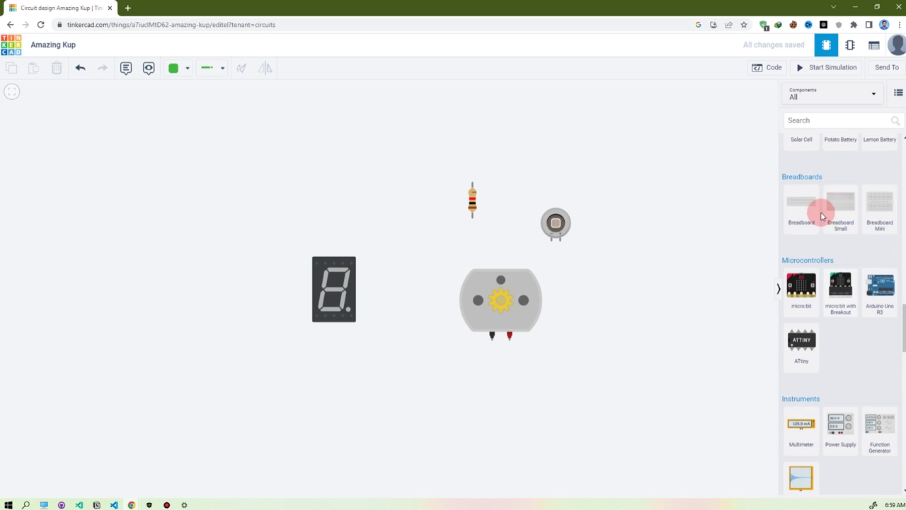
left_click_drag(807, 206, 305, 213)
scroll(842, 283, "down", 4)
scroll(833, 298, "down", 3)
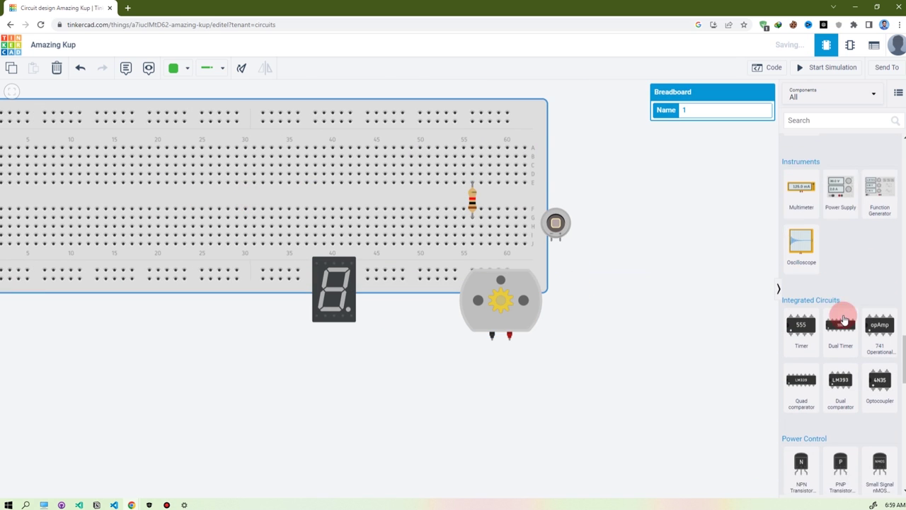
scroll(831, 261, "down", 3)
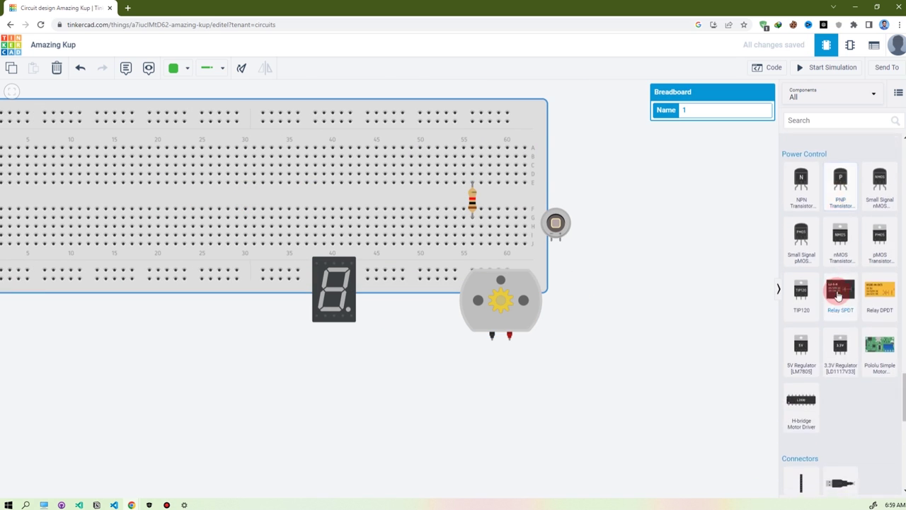
scroll(825, 240, "up", 2)
scroll(849, 329, "down", 5)
Delete the DC motor, round light sensor, resistor and 7-segment display one by one.
scroll(824, 322, "down", 3)
scroll(830, 320, "up", 5)
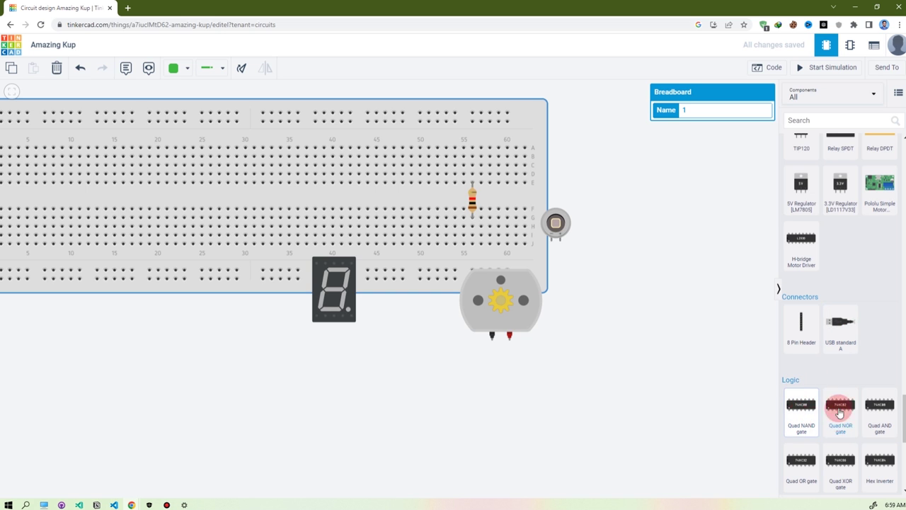
scroll(837, 358, "down", 5)
scroll(814, 290, "up", 5)
scroll(813, 294, "up", 10)
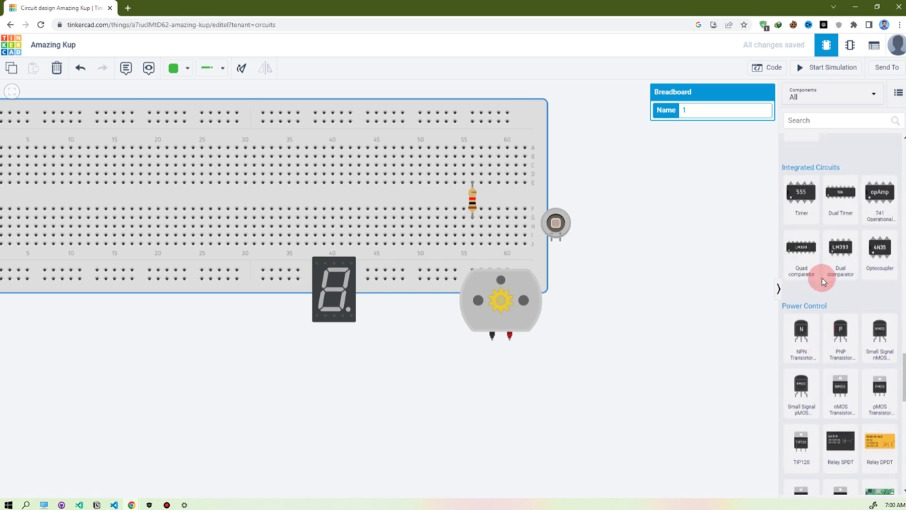
left_click(516, 322)
key("Delete")
left_click(554, 222)
key("Delete")
left_click(471, 200)
key("Delete")
left_click(352, 278)
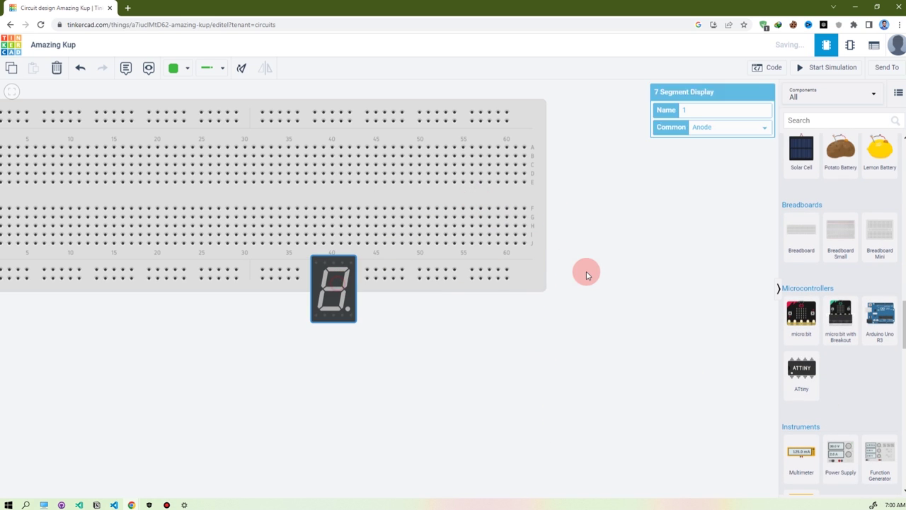
key("Delete")
scroll(873, 303, "up", 5)
scroll(849, 205, "down", 10)
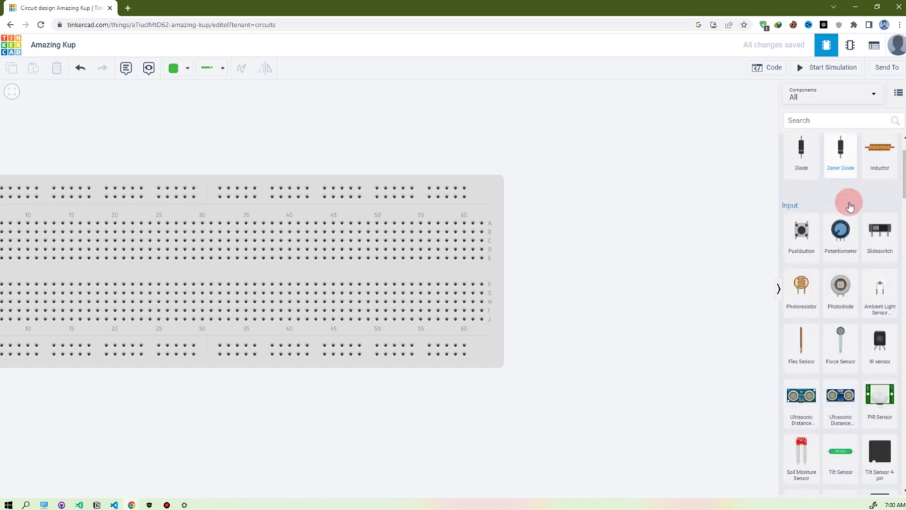
Search parts for 'led' and place a red LED on the breadboard near column 51.
left_click(837, 124)
type("led")
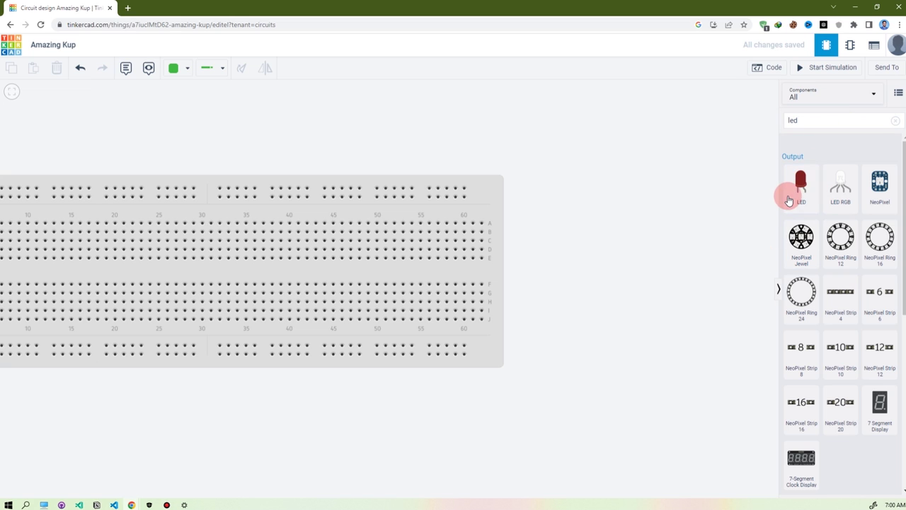
left_click_drag(800, 185, 389, 283)
left_click(601, 276)
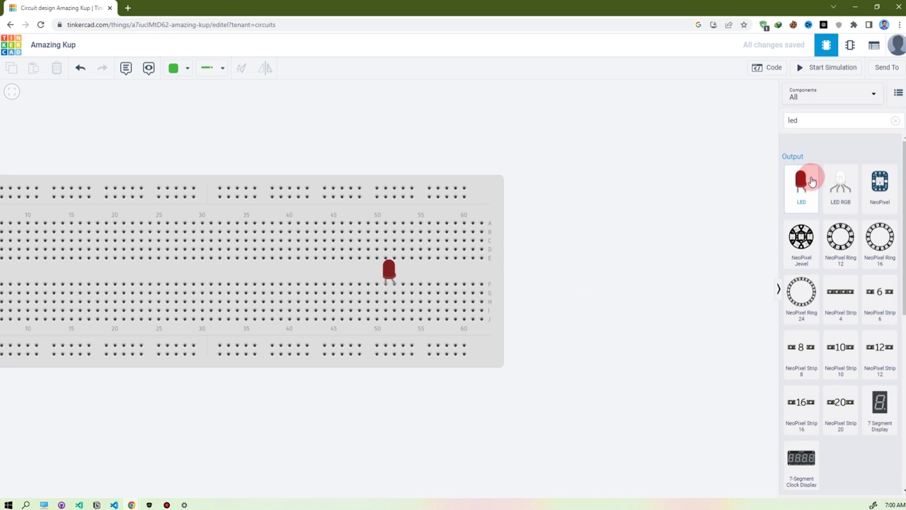
scroll(829, 205, "down", 10)
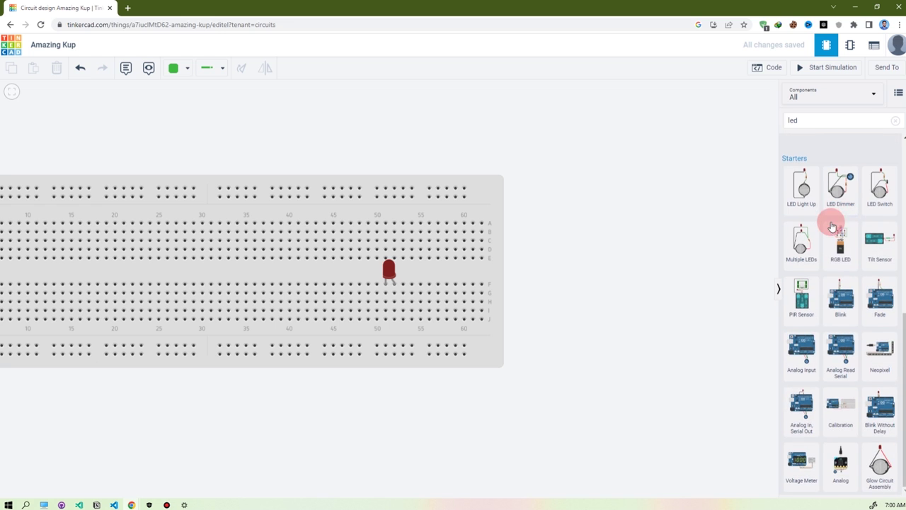
scroll(849, 293, "up", 10)
scroll(853, 234, "down", 5)
scroll(842, 186, "up", 5)
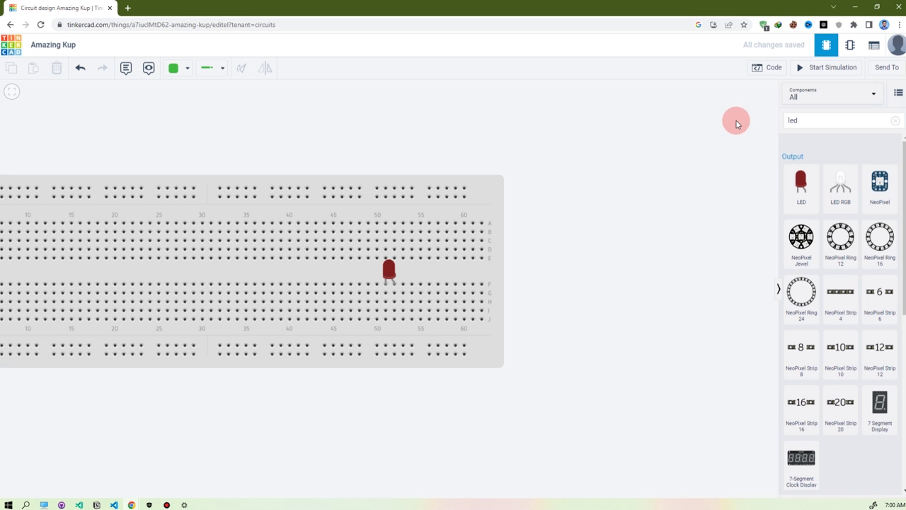
scroll(736, 124, "up", 1)
Search for 'batte' and place a 9V battery right of the breadboard.
double_click(800, 122)
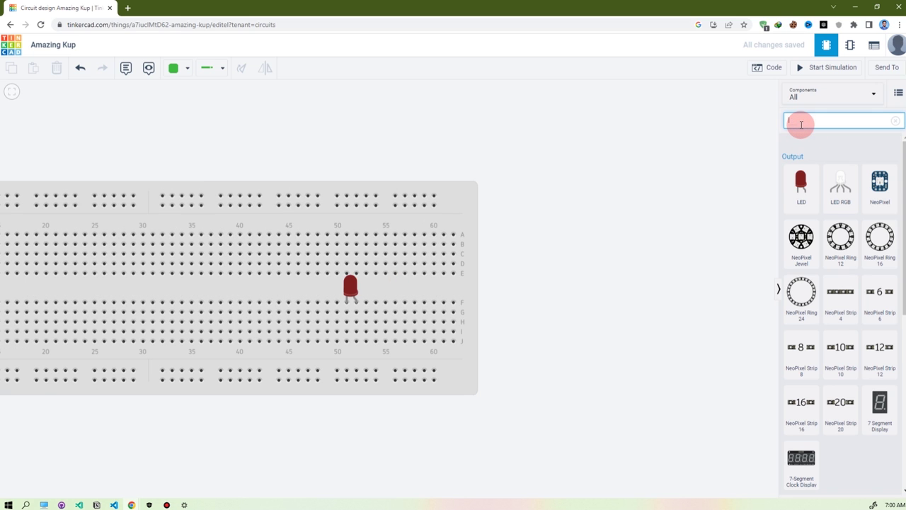
type("batte")
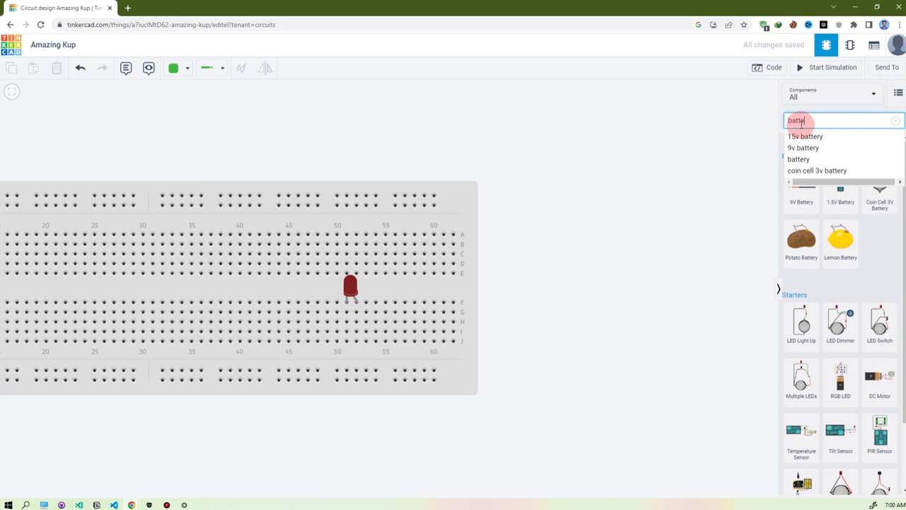
left_click(661, 235)
left_click(807, 188)
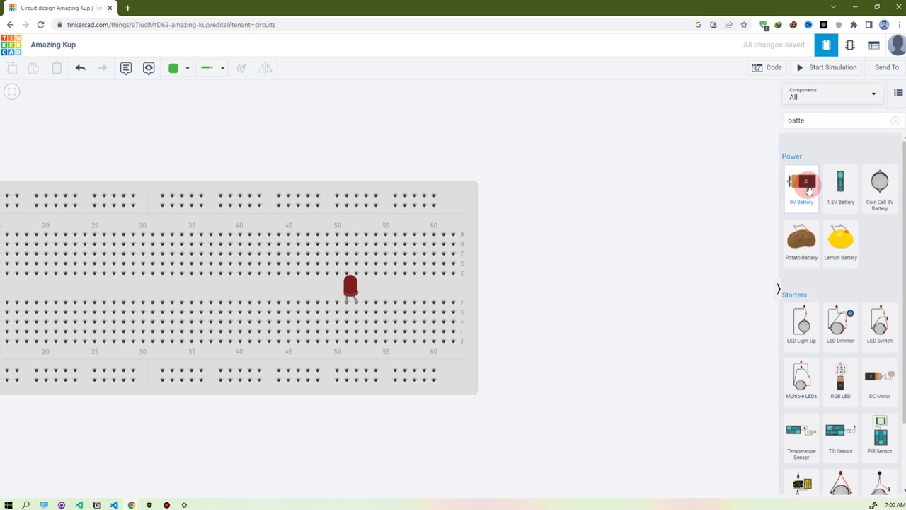
left_click_drag(807, 182, 496, 374)
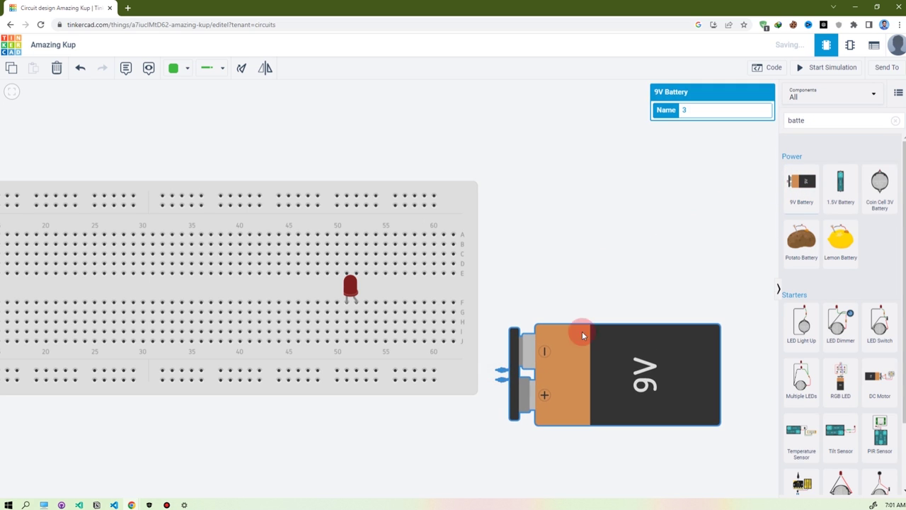
Wire both 9V battery terminals to the breadboard's bottom power rail.
left_click(628, 225)
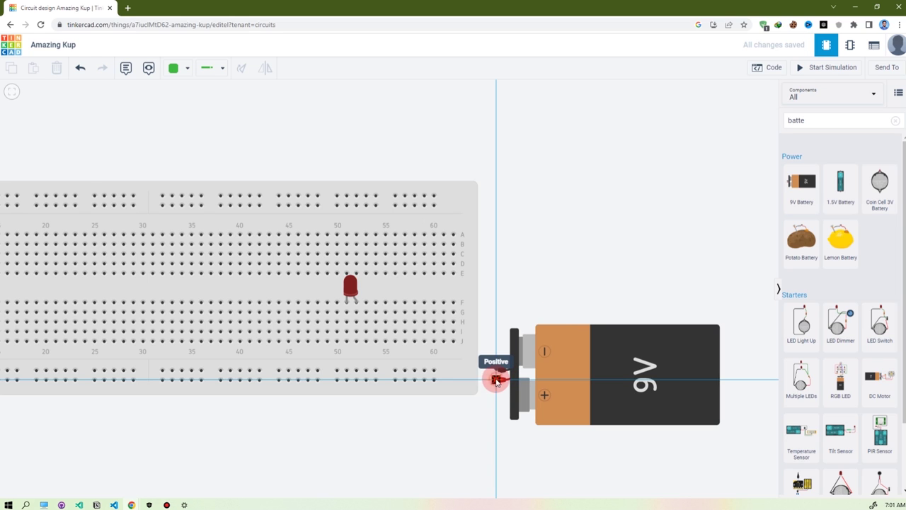
left_click(498, 380)
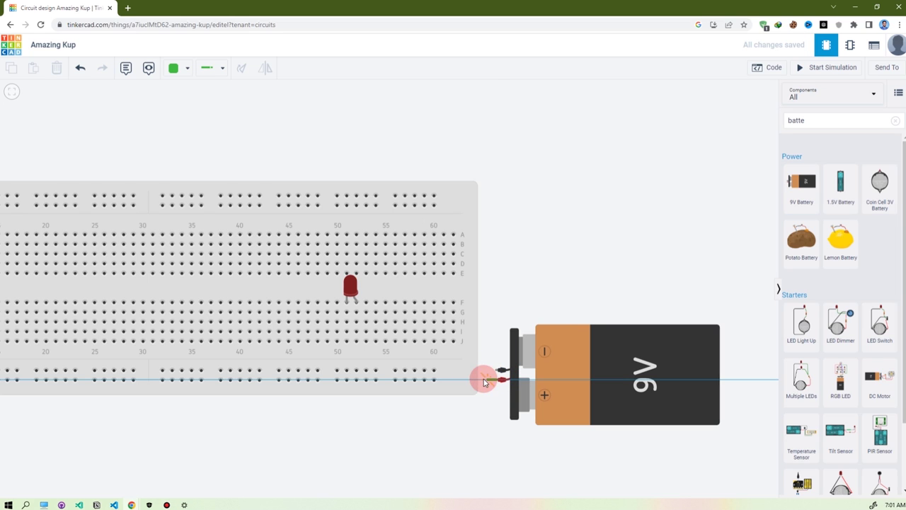
left_click(432, 379)
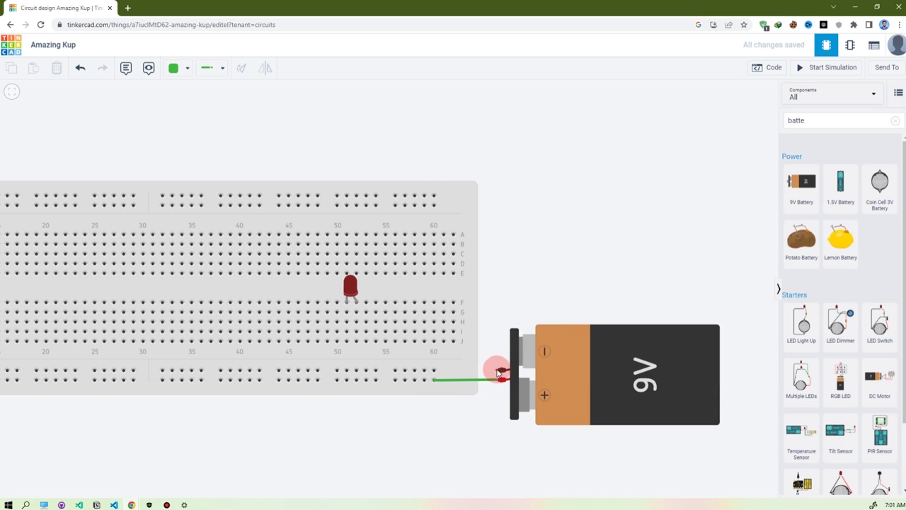
left_click(498, 369)
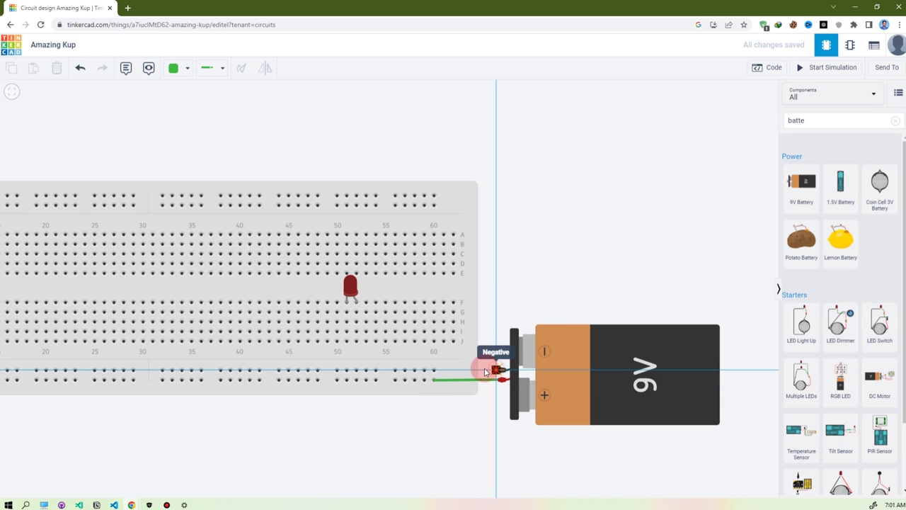
left_click(423, 370)
left_click(584, 275)
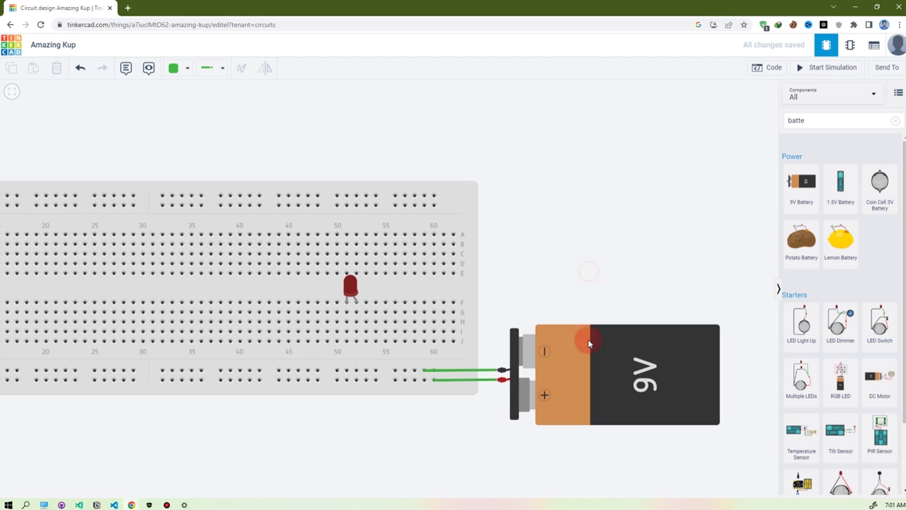
Color the negative battery wire black and the positive wire red.
left_click(460, 371)
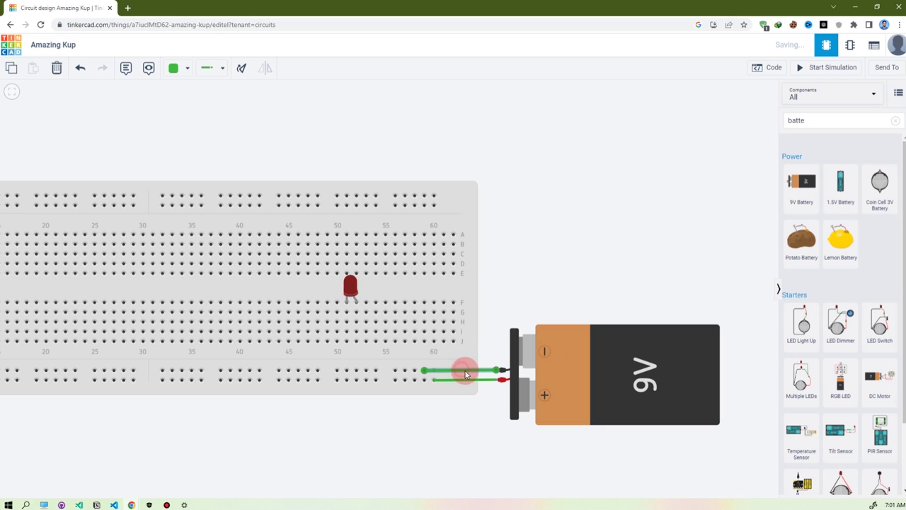
left_click(183, 71)
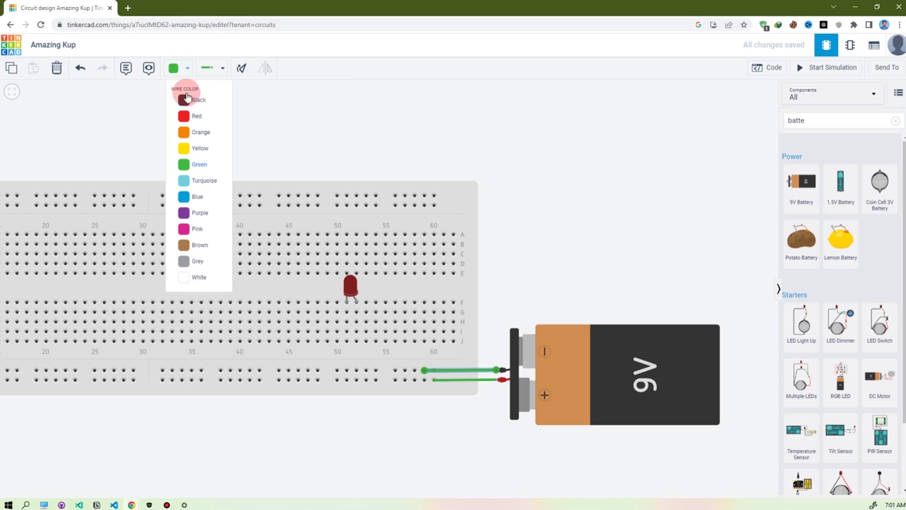
left_click(189, 102)
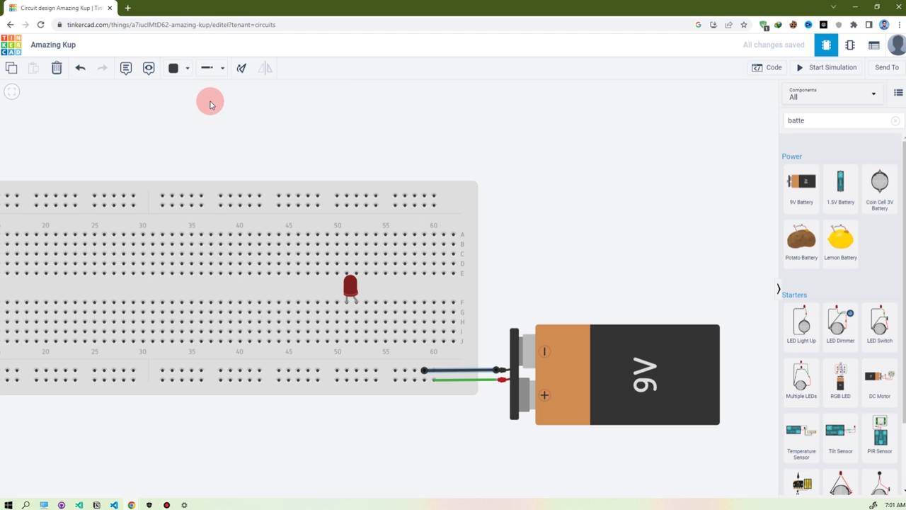
left_click(580, 196)
left_click(479, 382)
left_click(185, 67)
left_click(194, 117)
left_click(216, 67)
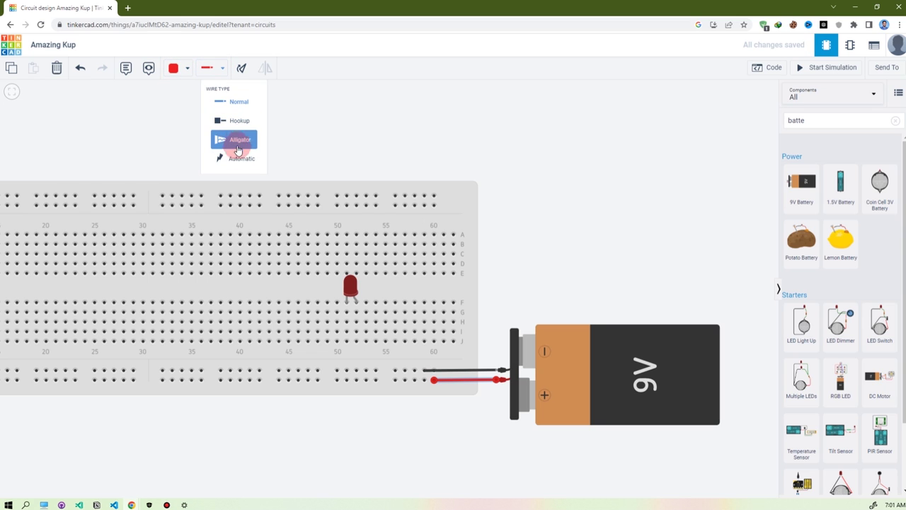
left_click(633, 166)
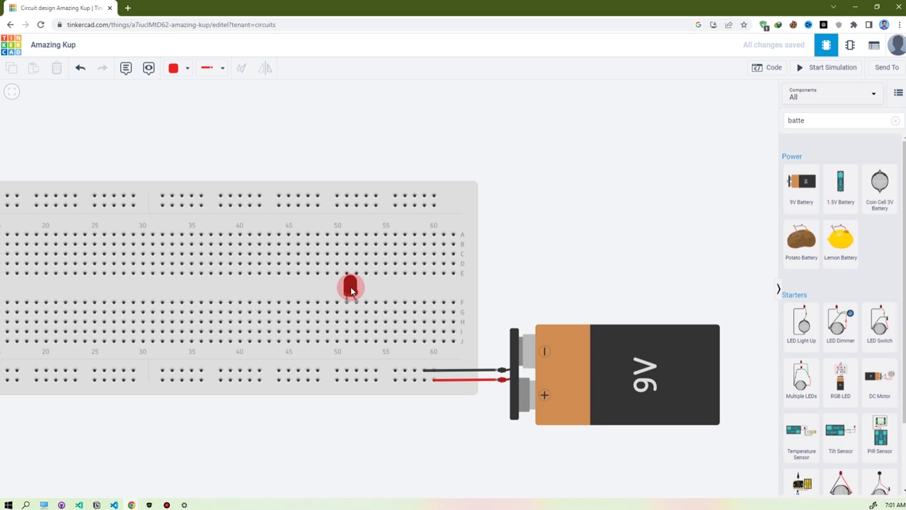
Run a red wire from hole J52 down to the bottom power rail.
left_click(350, 286)
scroll(347, 287, "up", 5)
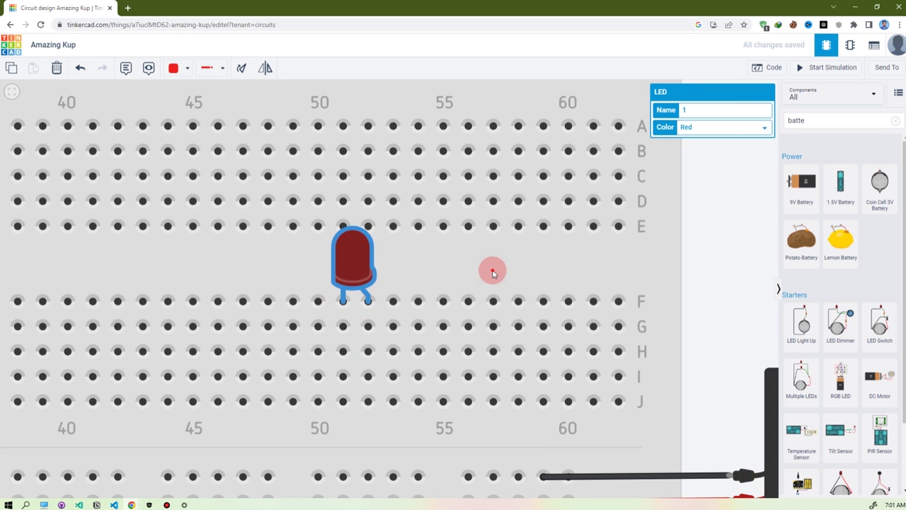
left_click(366, 300)
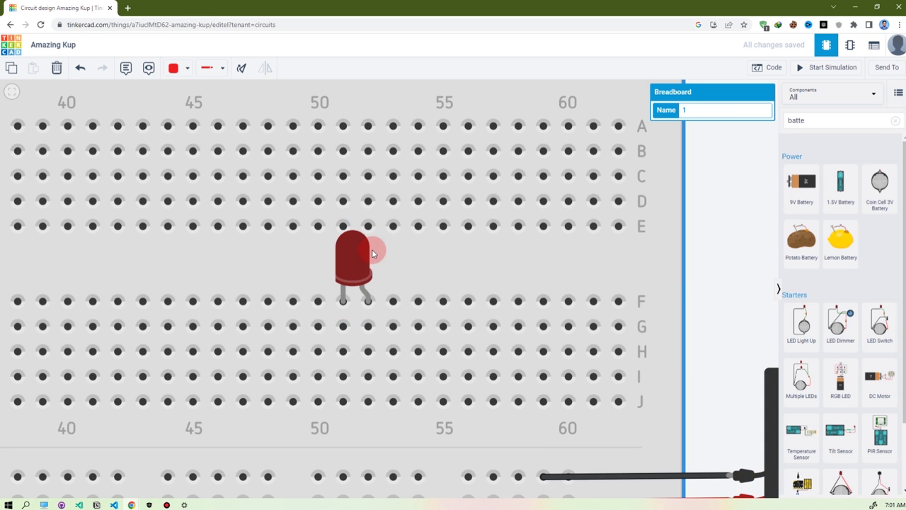
scroll(370, 300, "down", 2)
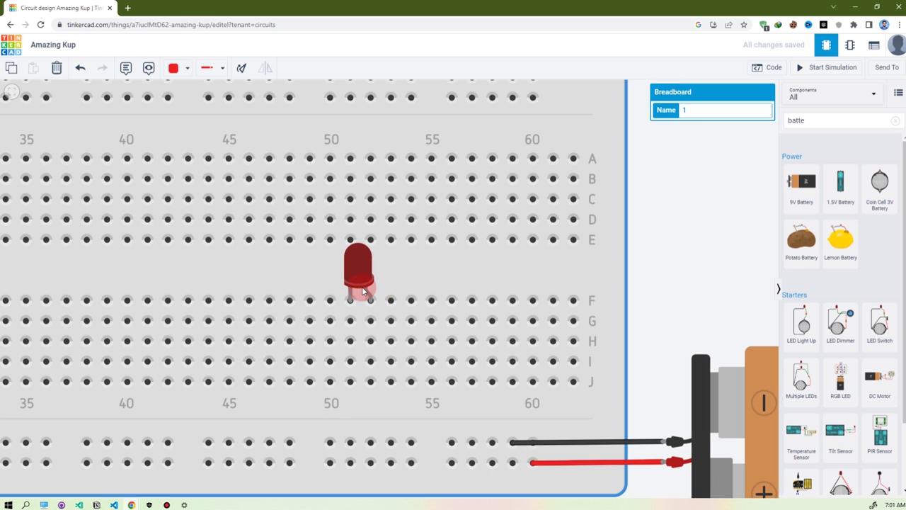
scroll(418, 316, "down", 1)
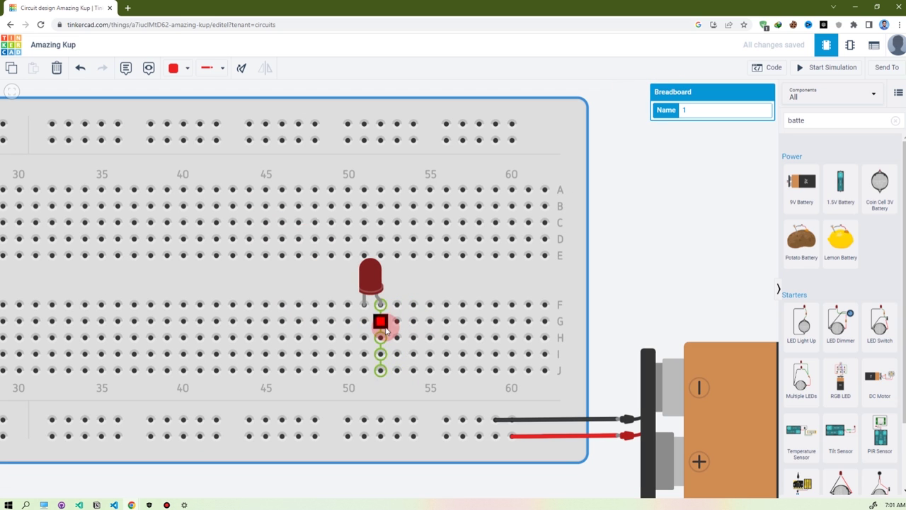
left_click(380, 371)
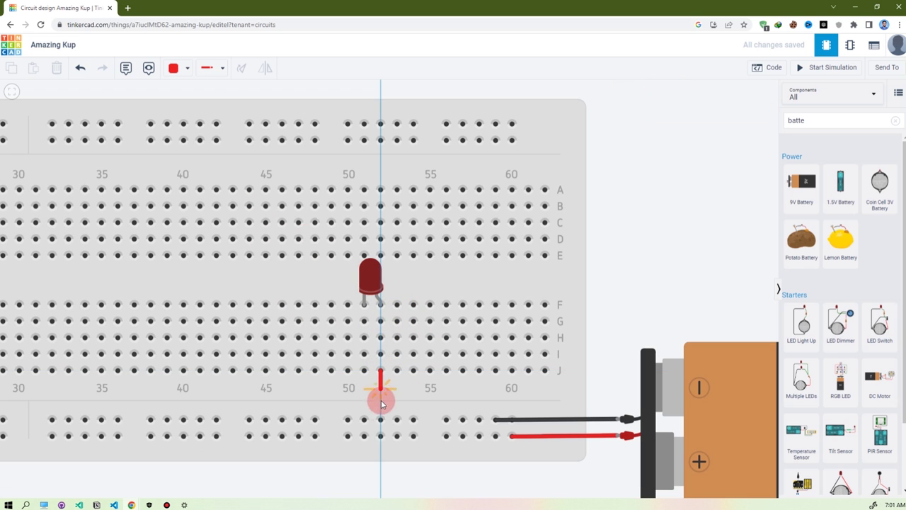
left_click(380, 437)
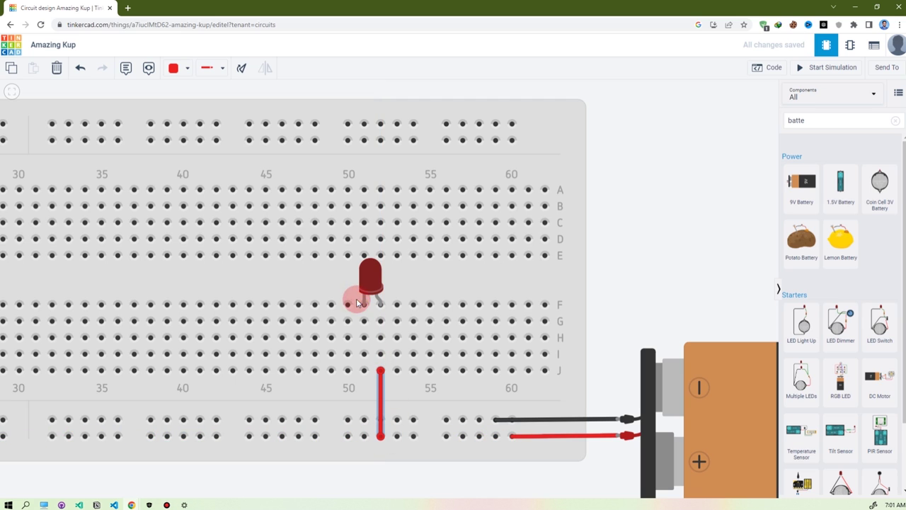
Draw a wire from hole J51 to the bottom power rail and color it black.
left_click(363, 370)
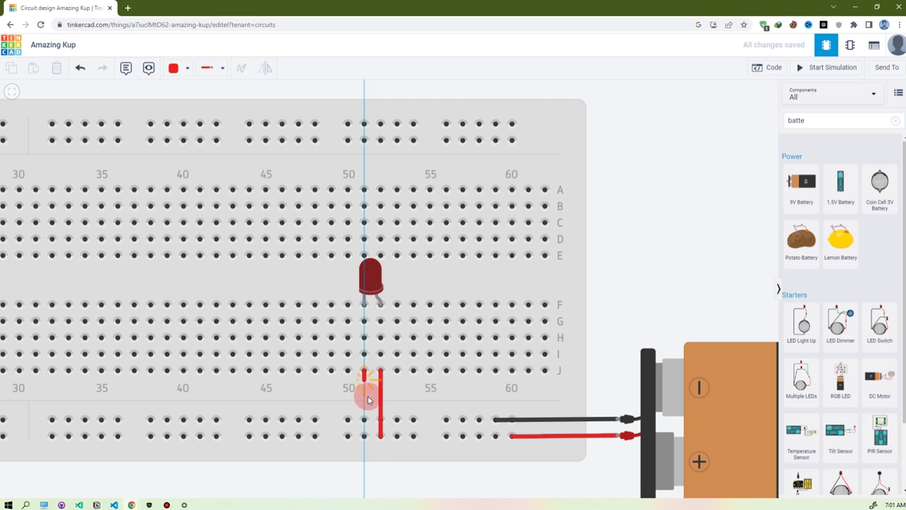
left_click(363, 421)
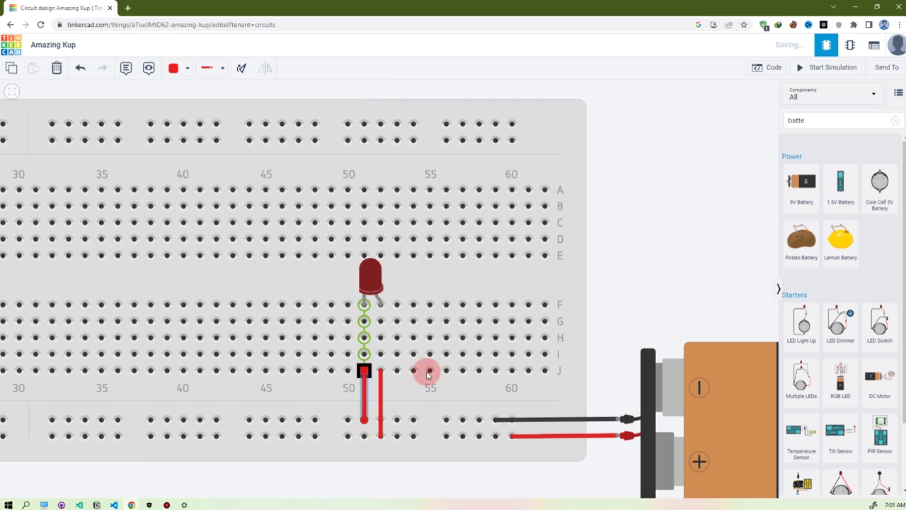
left_click(445, 370)
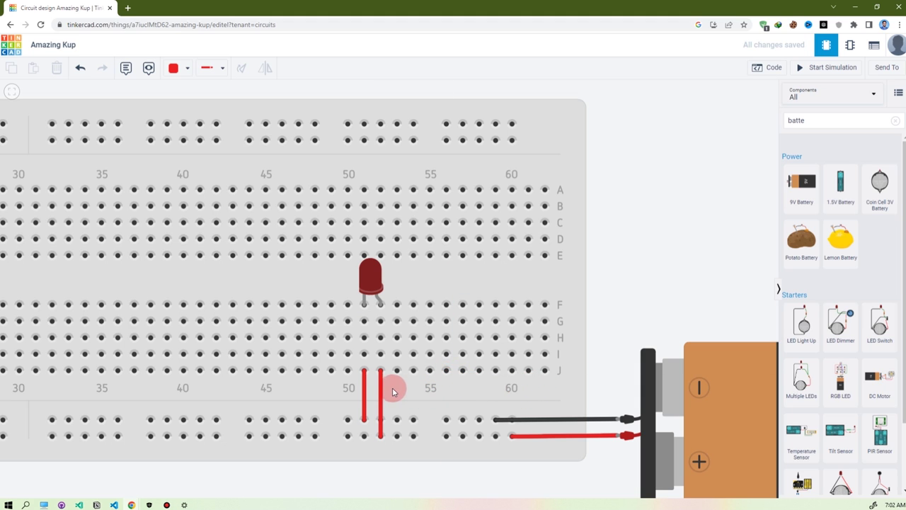
left_click(174, 68)
left_click(189, 101)
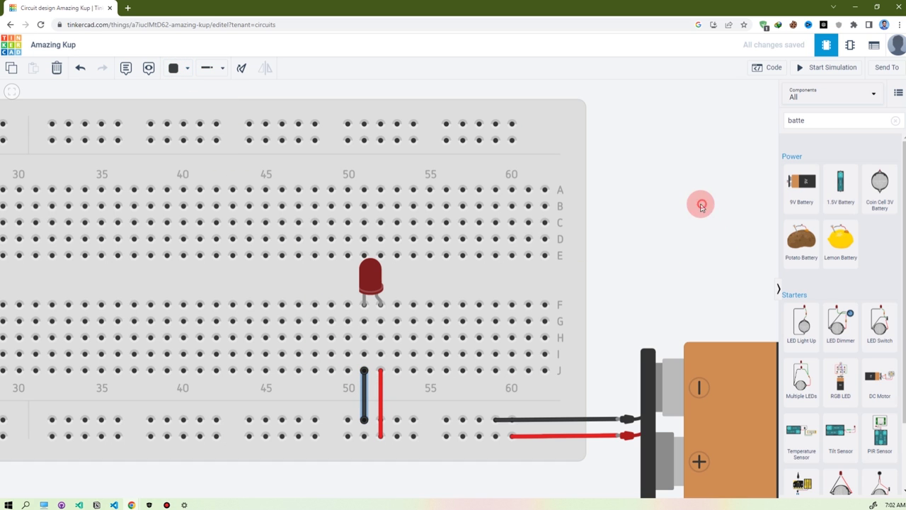
scroll(372, 301, "down", 3)
scroll(663, 265, "up", 2)
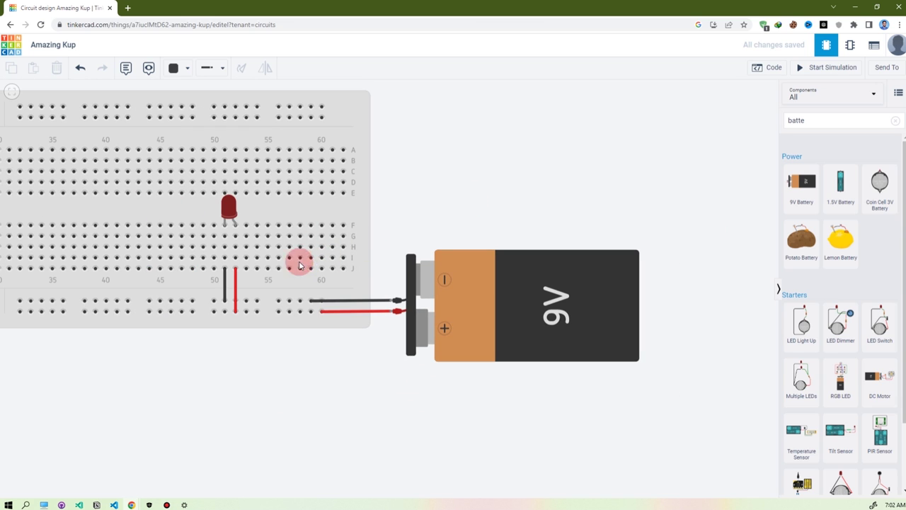
left_click(825, 71)
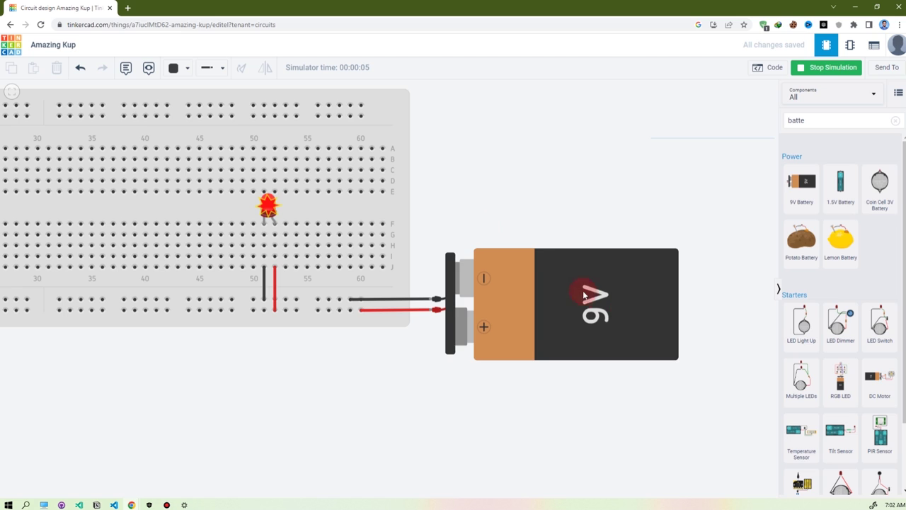
left_click(610, 318)
left_click(528, 211)
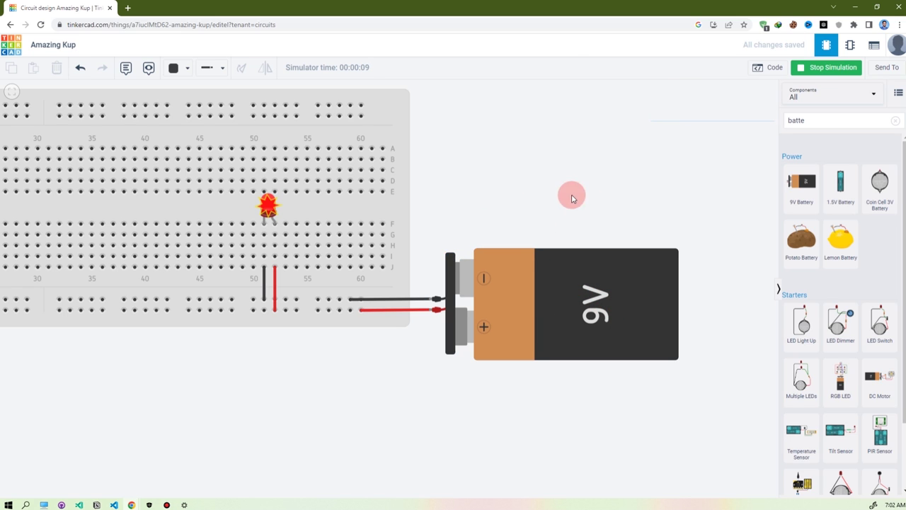
left_click(822, 68)
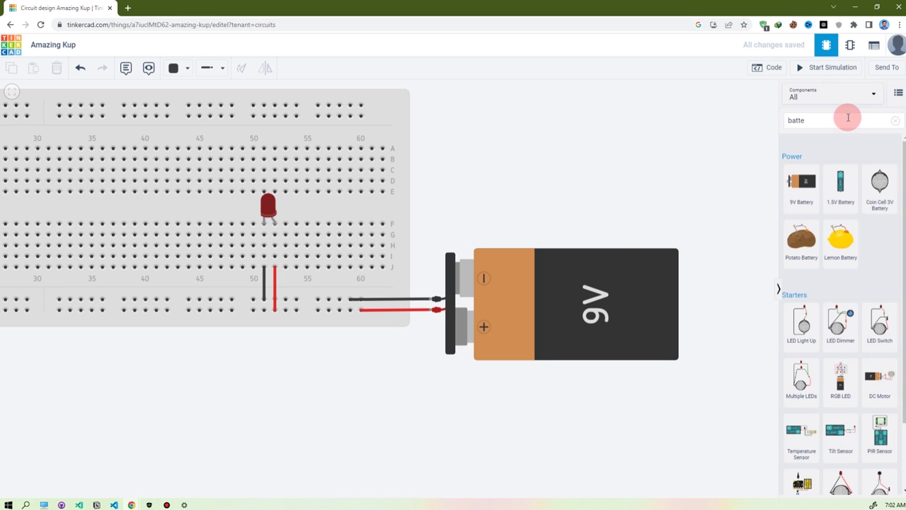
Search 'res' and place a resistor in row H beside the LED.
key("BackSpace")
key("BackSpace")
key("BackSpace")
key("BackSpace")
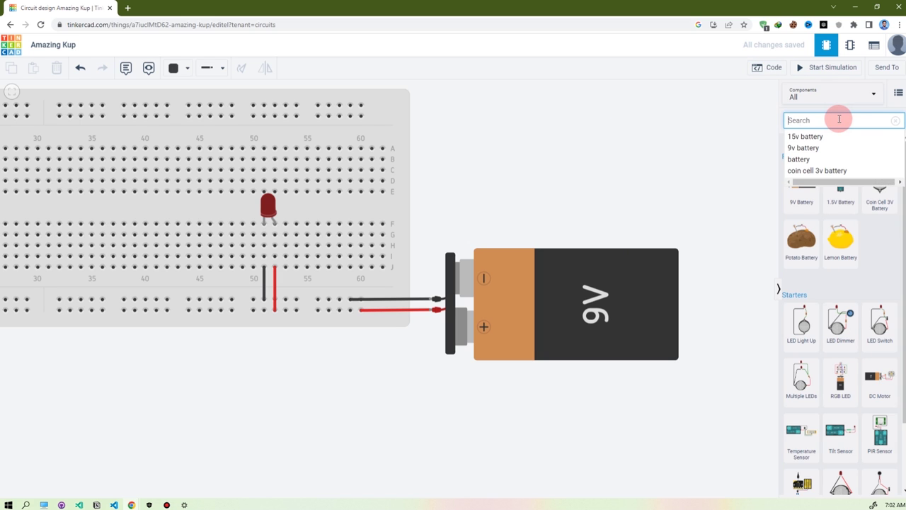
type("res")
left_click(625, 188)
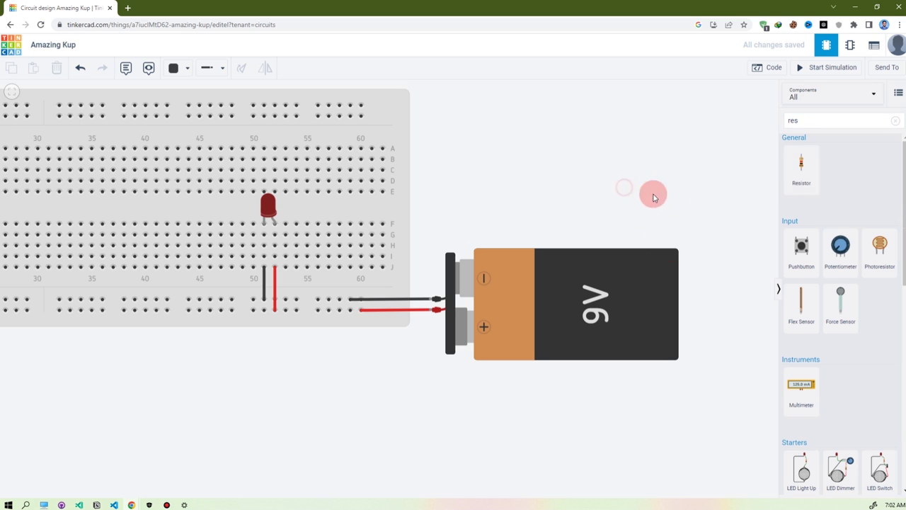
left_click_drag(805, 174, 220, 247)
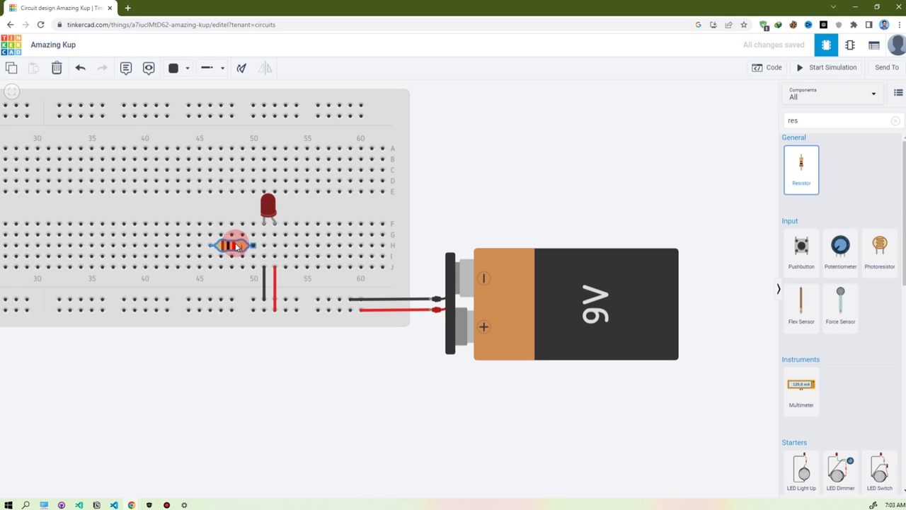
left_click_drag(239, 246, 241, 245)
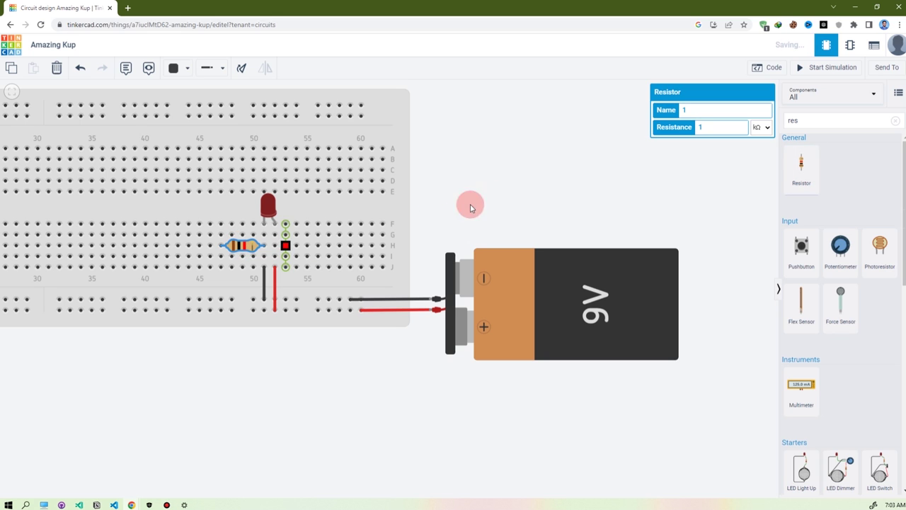
left_click(415, 220)
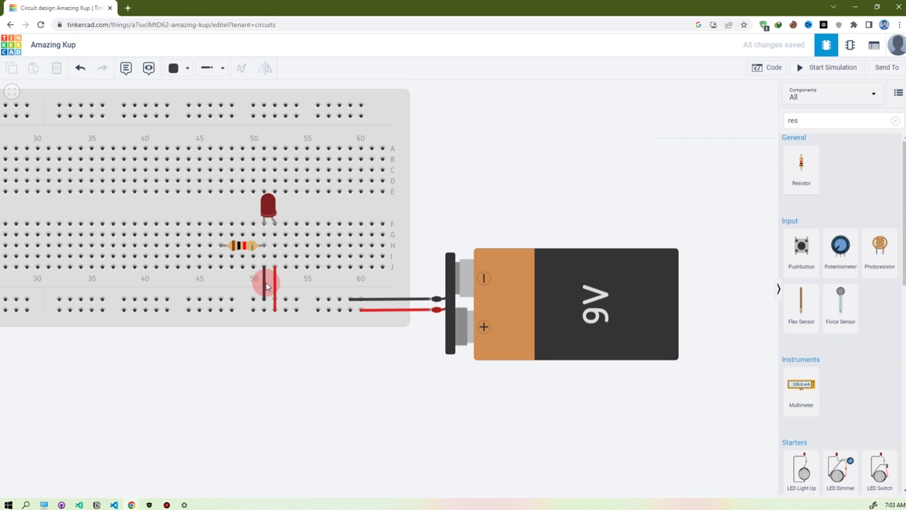
Replace the column 50 wire with a black wire from column 47 to the bottom rail.
key("Delete")
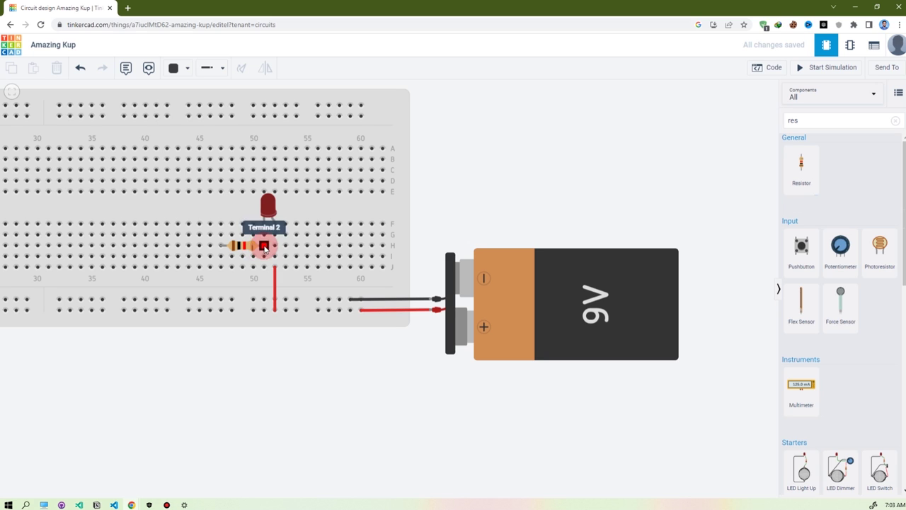
left_click(222, 267)
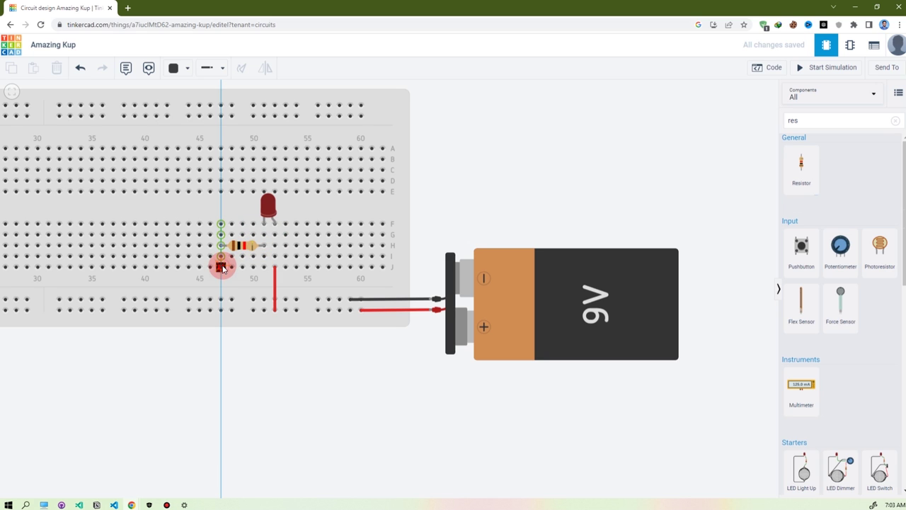
left_click(221, 303)
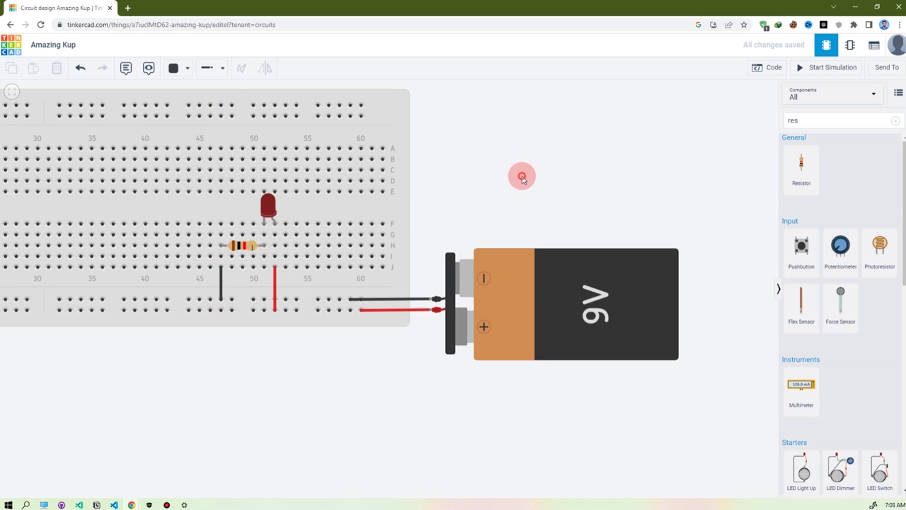
Set the resistor's resistance unit to ohms (Ω).
left_click(241, 248)
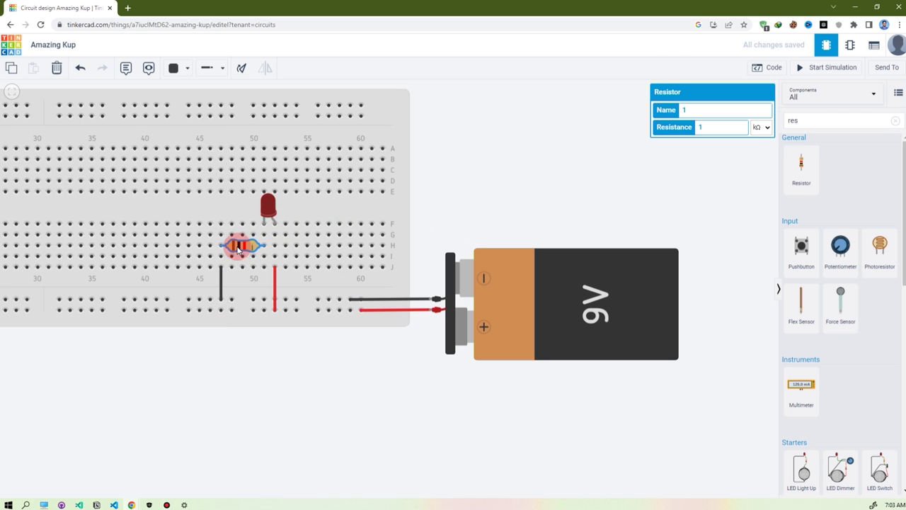
left_click(757, 128)
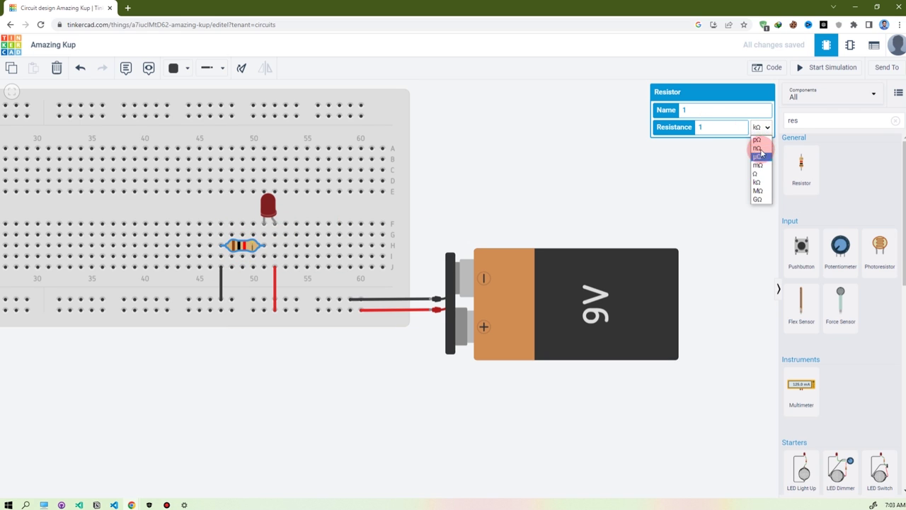
left_click(755, 174)
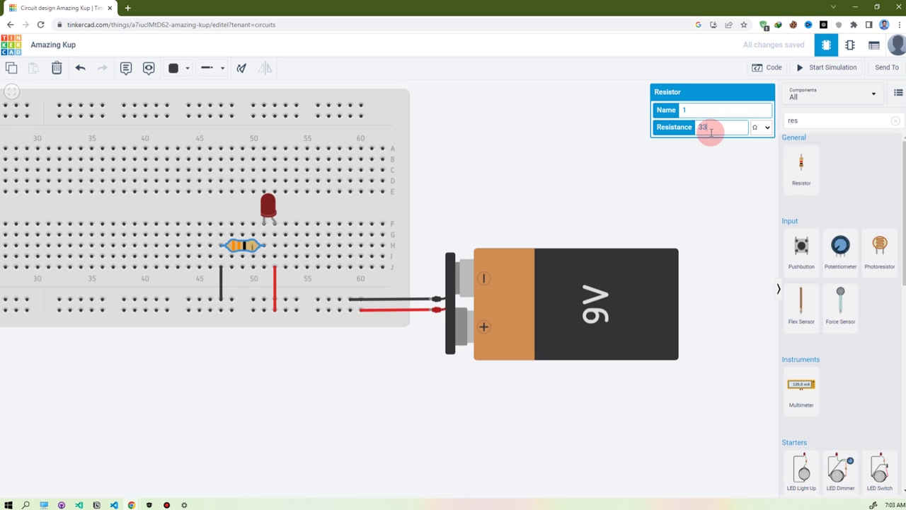
left_click(546, 177)
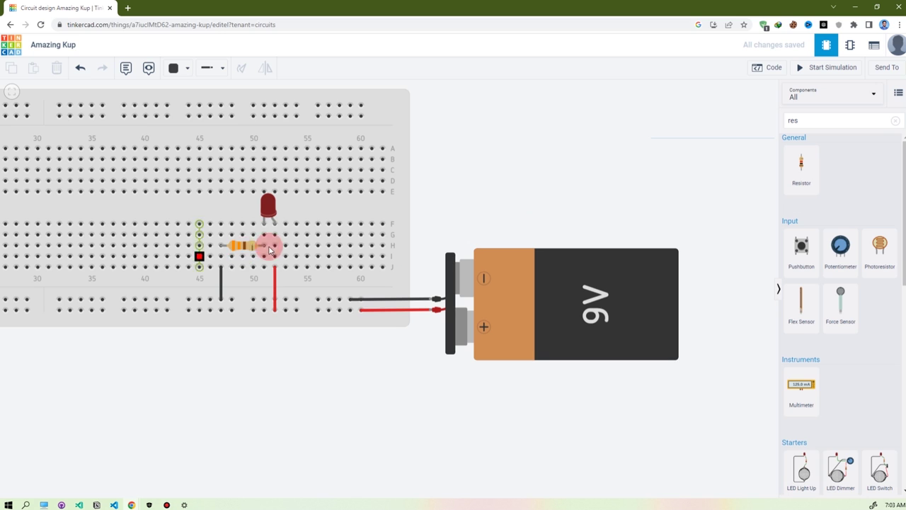
Start the simulation and inspect the LED's properties.
left_click(829, 67)
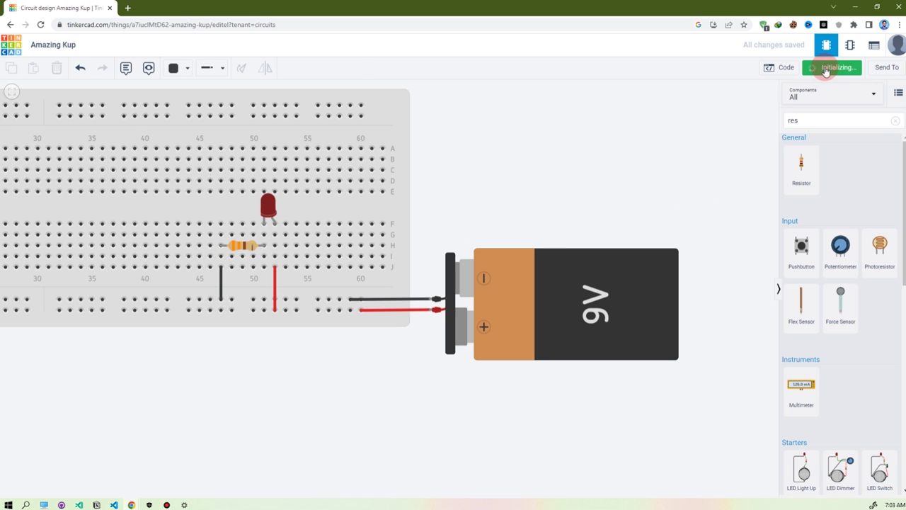
left_click(269, 207)
left_click(493, 177)
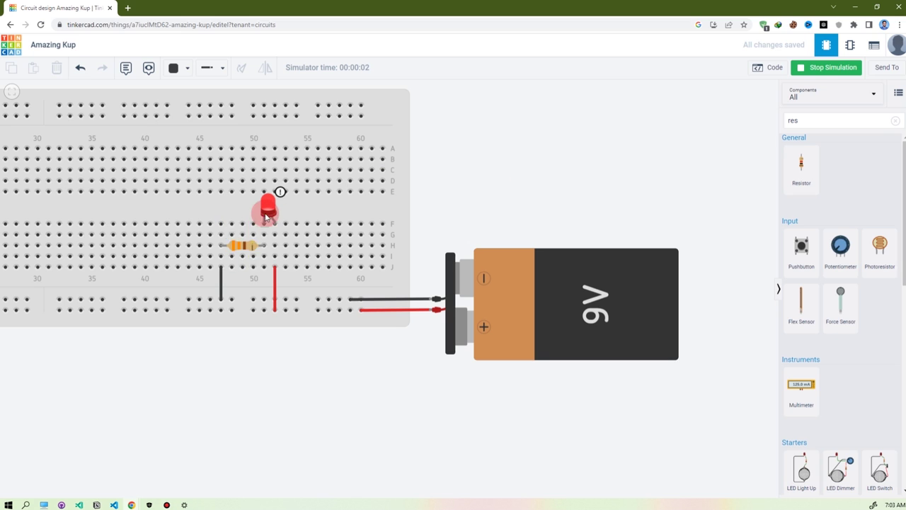
Try resistor values of 20, 2000 and finally 200 Ω while watching the LED.
left_click(243, 245)
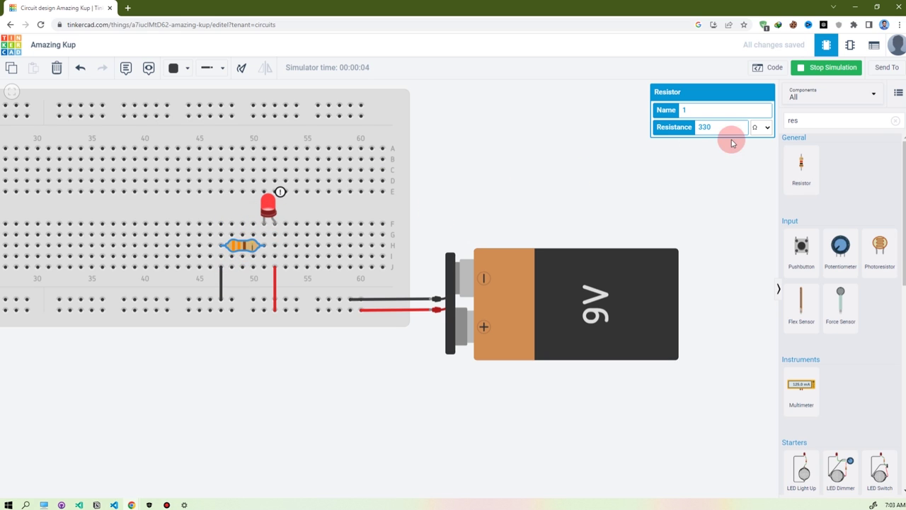
left_click_drag(724, 126, 663, 132)
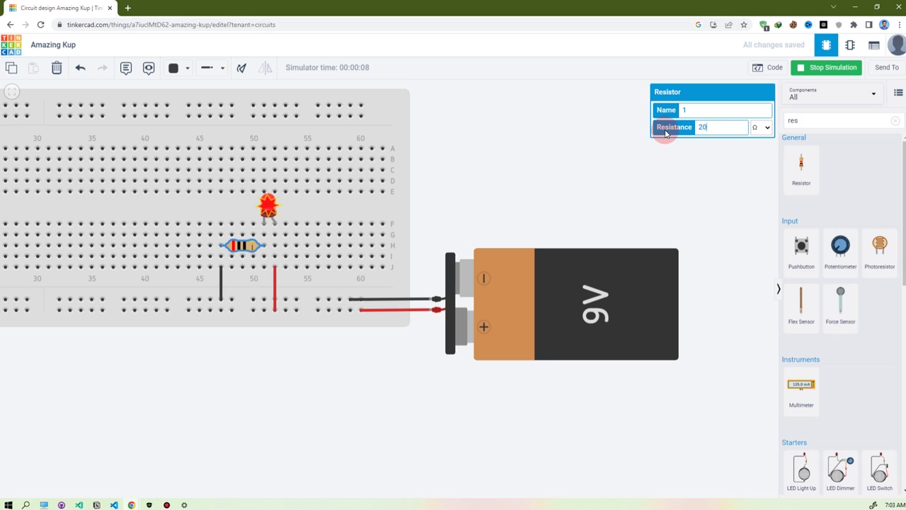
left_click(726, 127)
left_click_drag(695, 132, 710, 127)
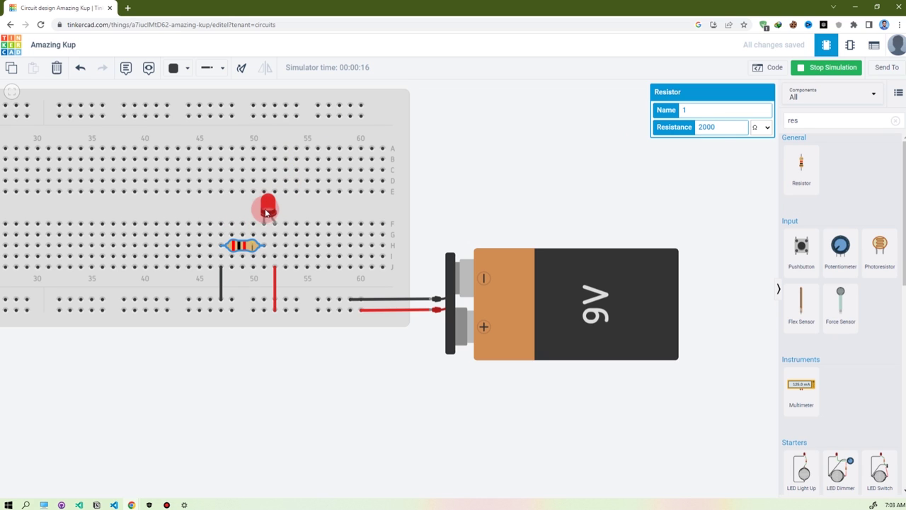
left_click_drag(716, 127, 673, 130)
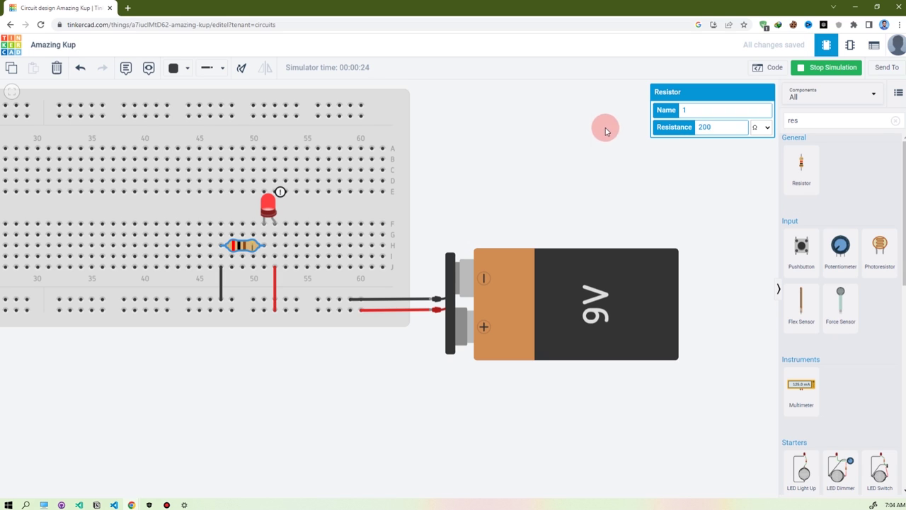
left_click(535, 180)
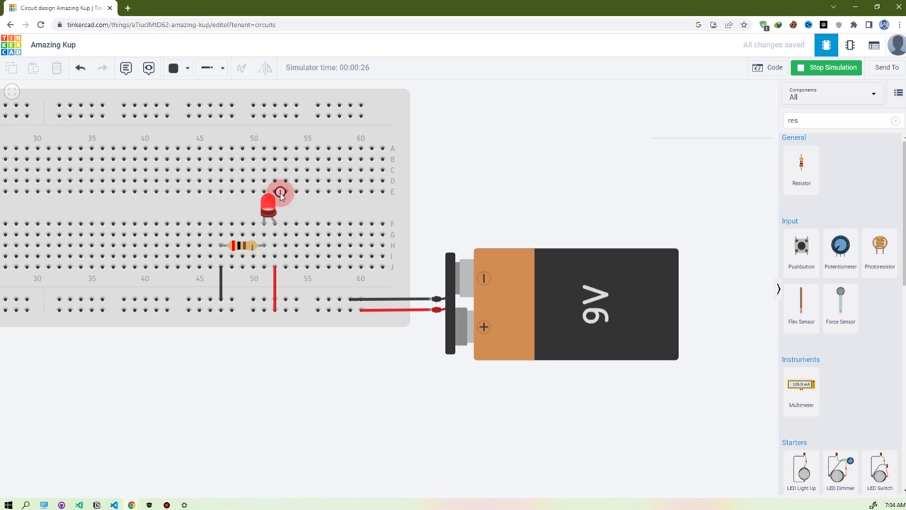
mouse_move(272, 209)
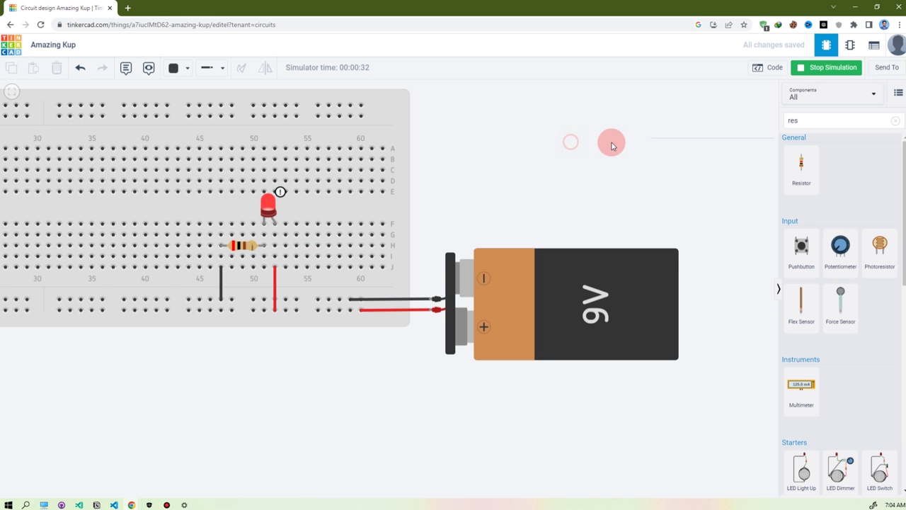
scroll(615, 149, "down", 3)
left_click_drag(568, 164, 508, 184)
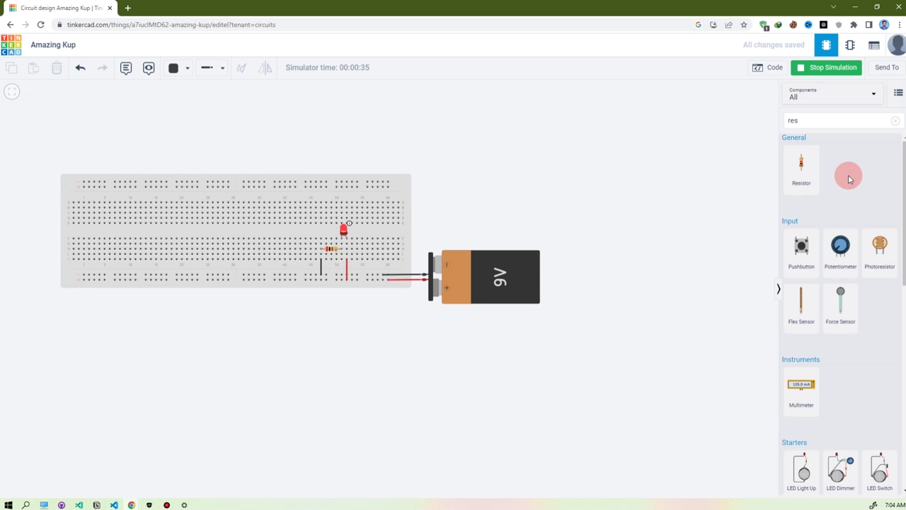
Stop the simulation and place the Blink Arduino starter to the right of the battery.
scroll(863, 195, "down", 10)
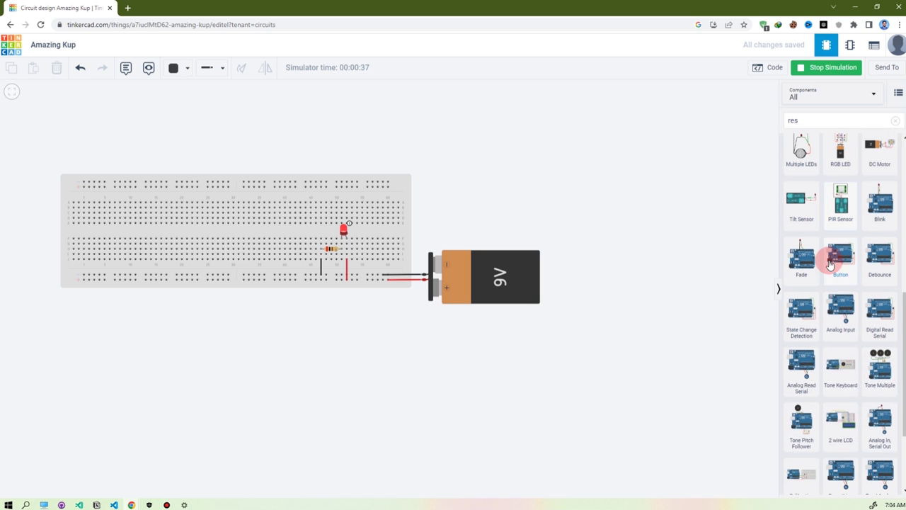
scroll(648, 268, "down", 3)
left_click_drag(649, 287, 472, 255)
left_click(833, 67)
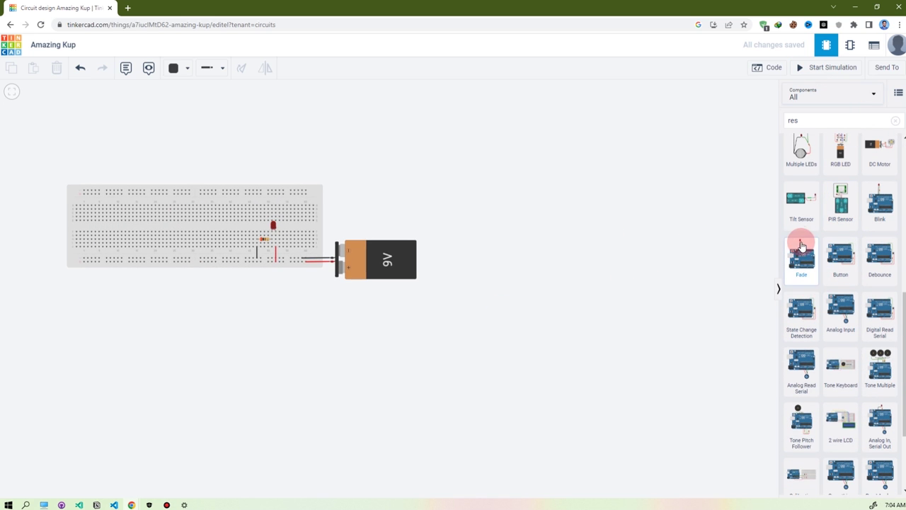
left_click(880, 202)
left_click(573, 247)
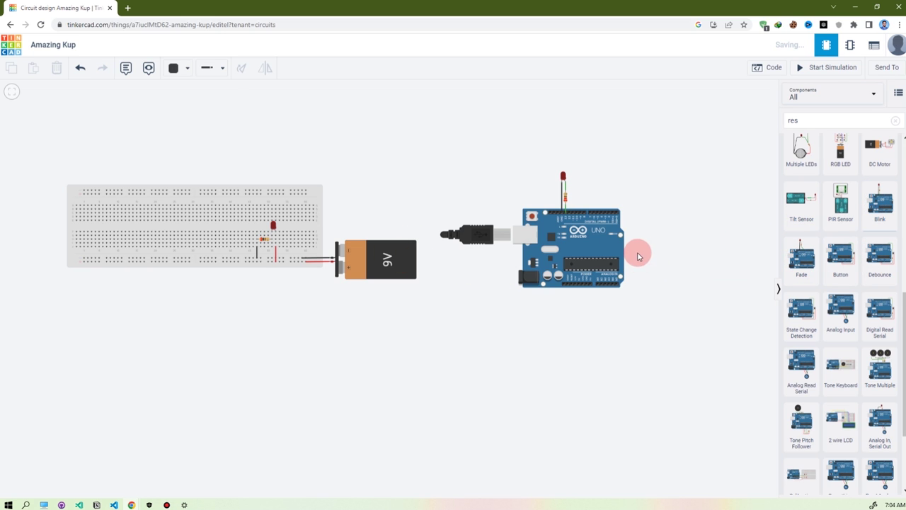
scroll(622, 251, "up", 3)
scroll(613, 250, "up", 3)
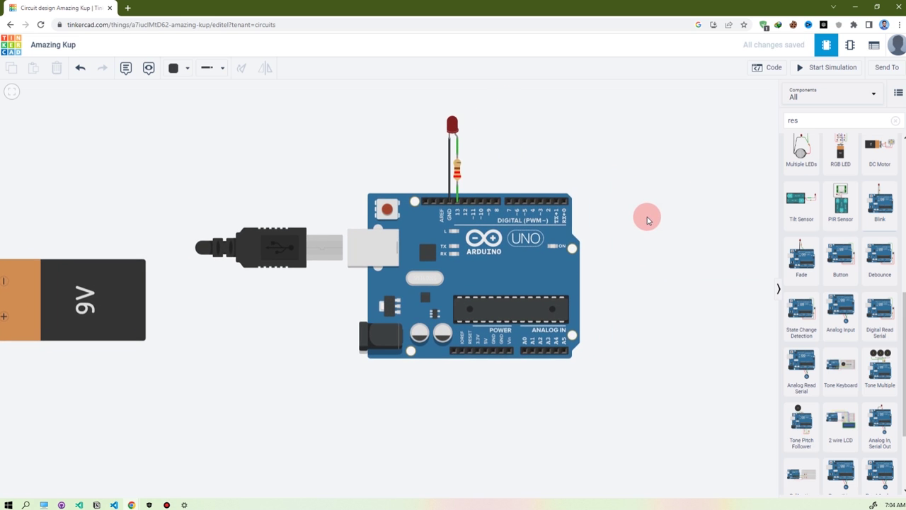
Inspect the Blink circuit's LED, its 220 Ω resistor and the Arduino Uno.
left_click(444, 124)
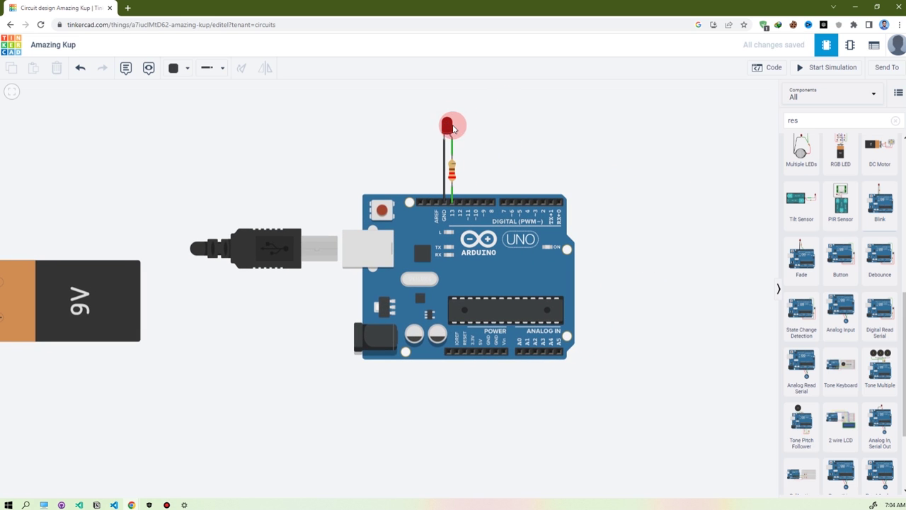
left_click(447, 126)
left_click_drag(444, 204, 452, 140)
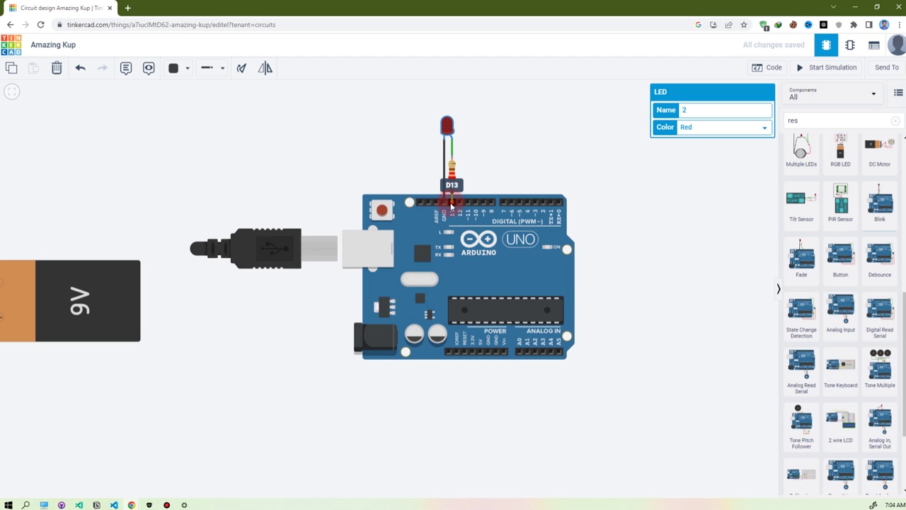
left_click(451, 176)
left_click_drag(715, 126, 696, 132)
left_click(574, 160)
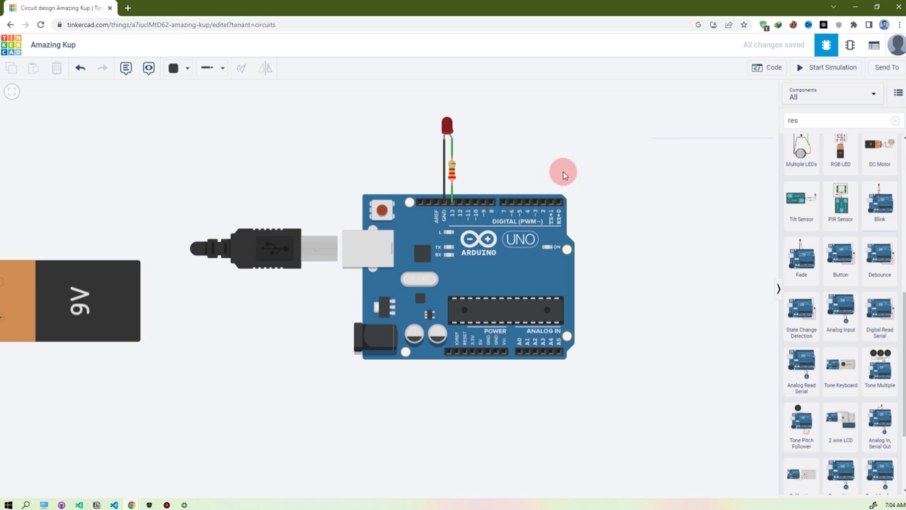
left_click(514, 292)
left_click(681, 221)
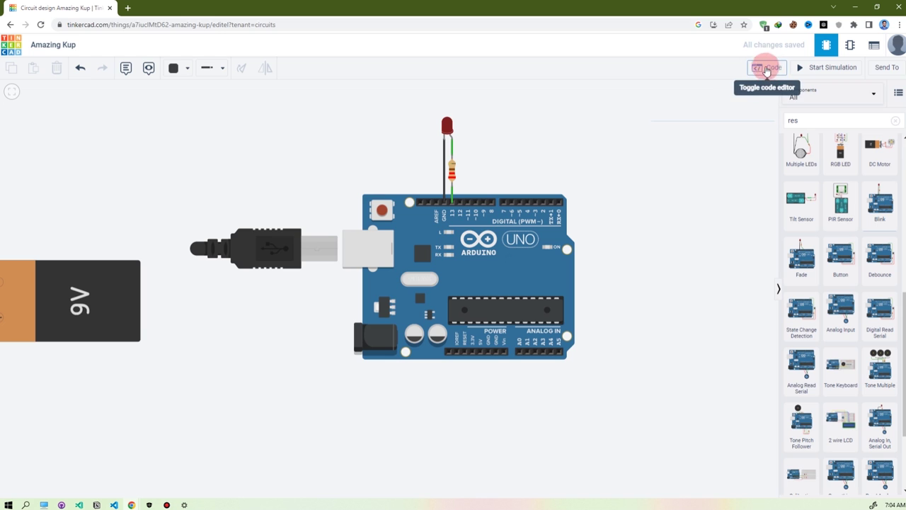
Open the Arduino code editor, widen it, and shift the circuit out from under it.
left_click(773, 69)
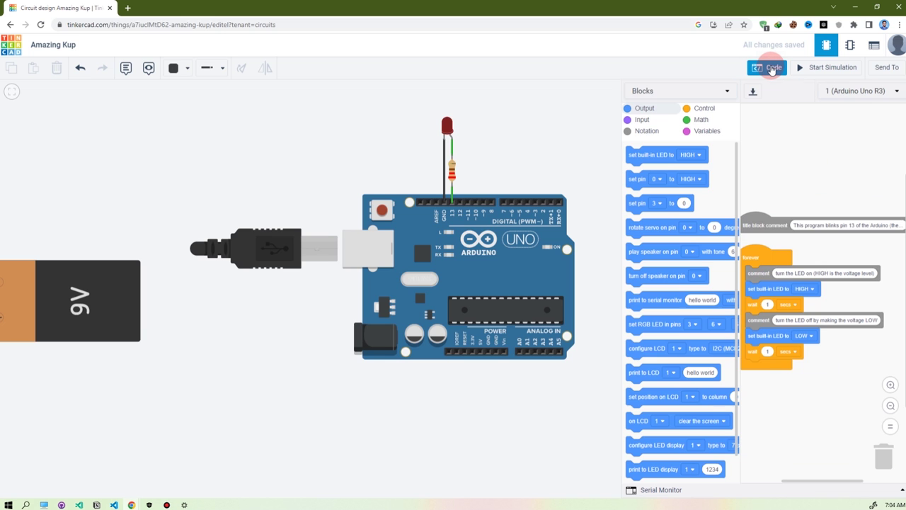
left_click(644, 112)
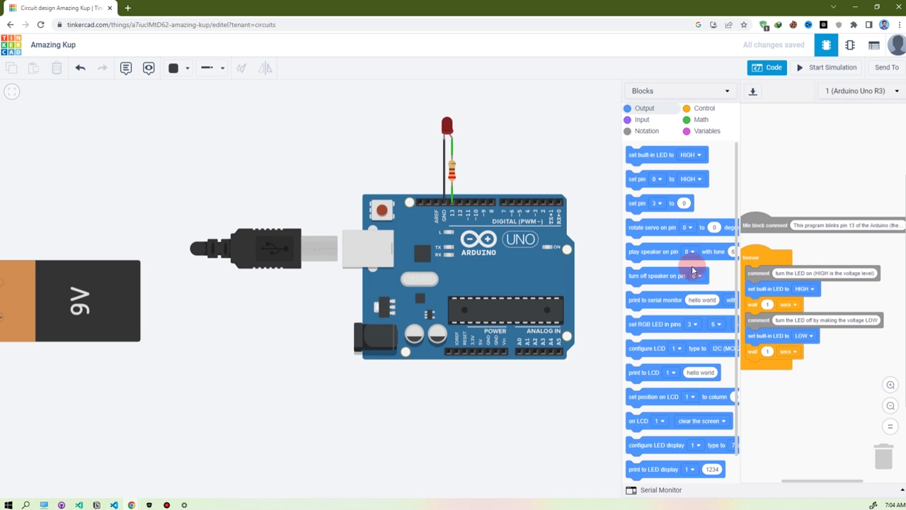
left_click_drag(622, 303, 496, 304)
left_click(632, 292)
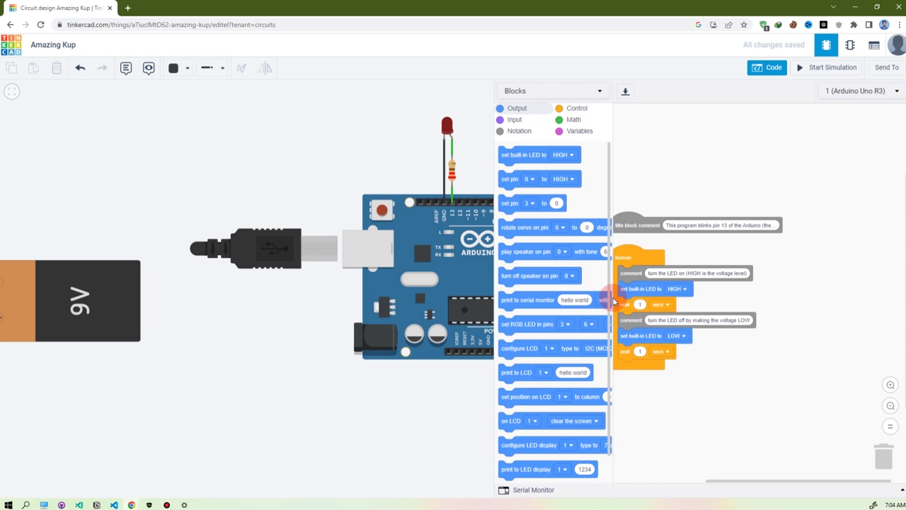
left_click_drag(399, 391, 236, 401)
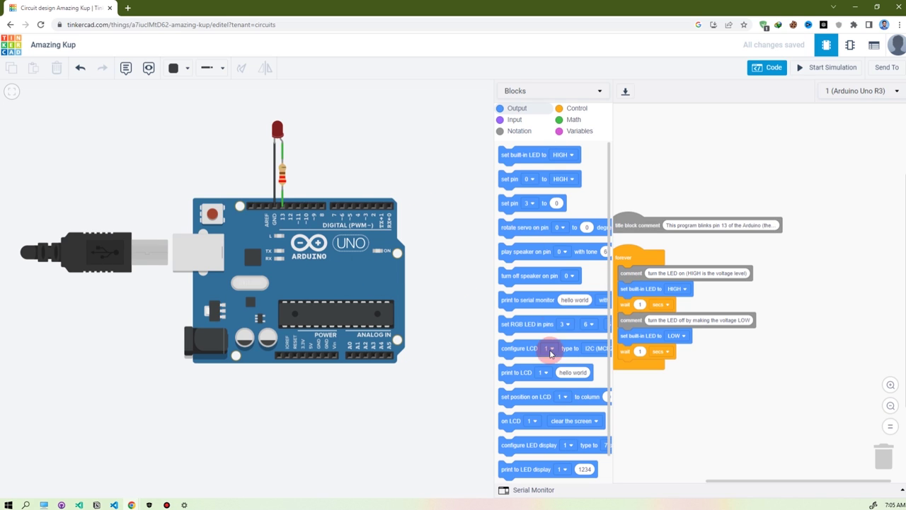
Switch the Blink program to Text mode, then back to Blocks.
left_click(550, 92)
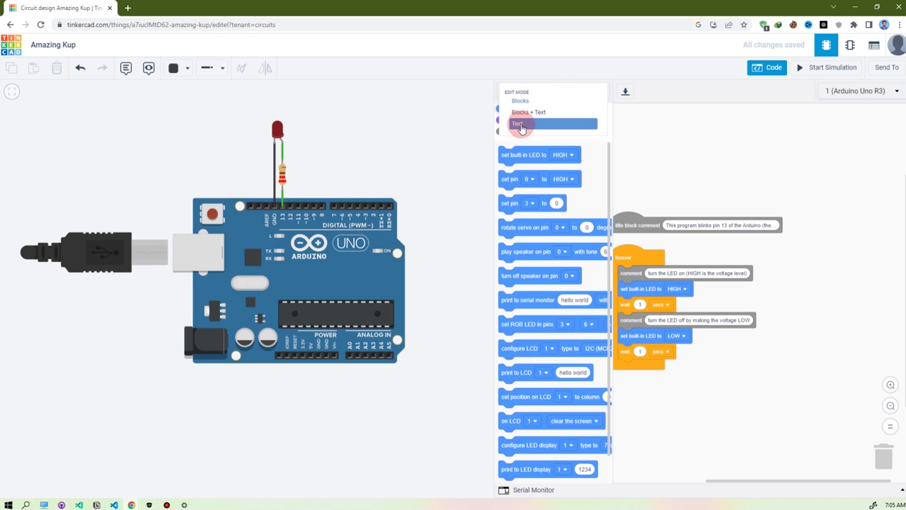
left_click(533, 127)
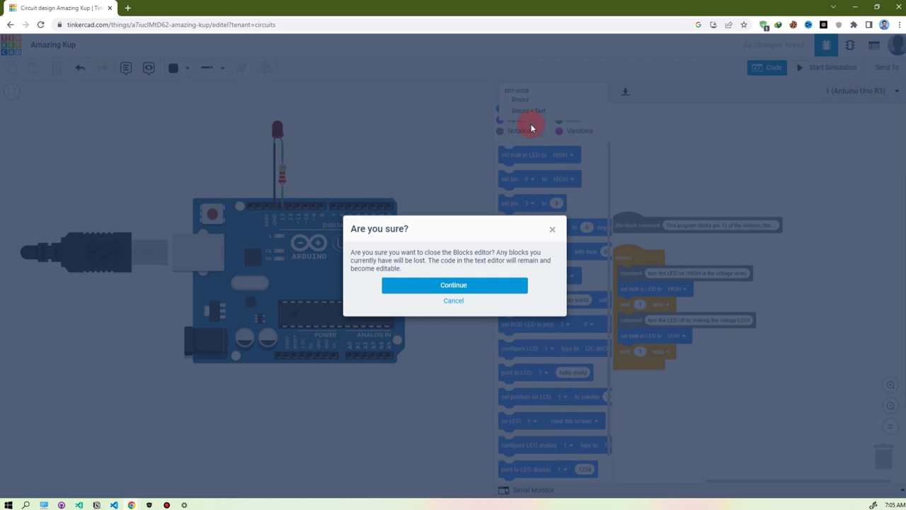
left_click(456, 286)
left_click_drag(525, 123, 625, 275)
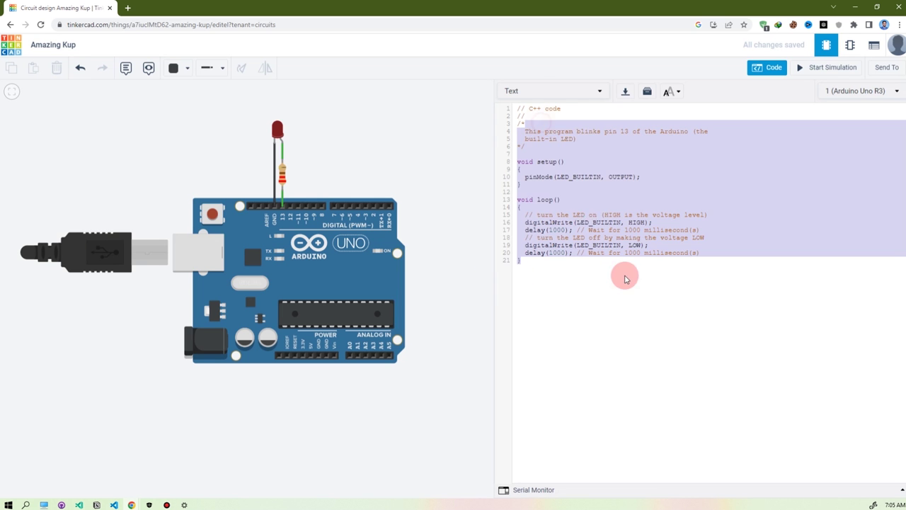
left_click(554, 94)
left_click(534, 100)
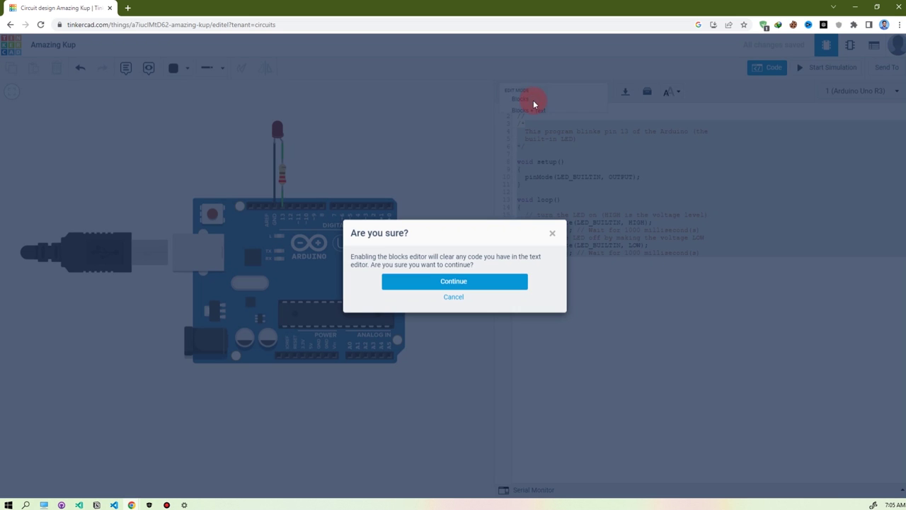
left_click(486, 292)
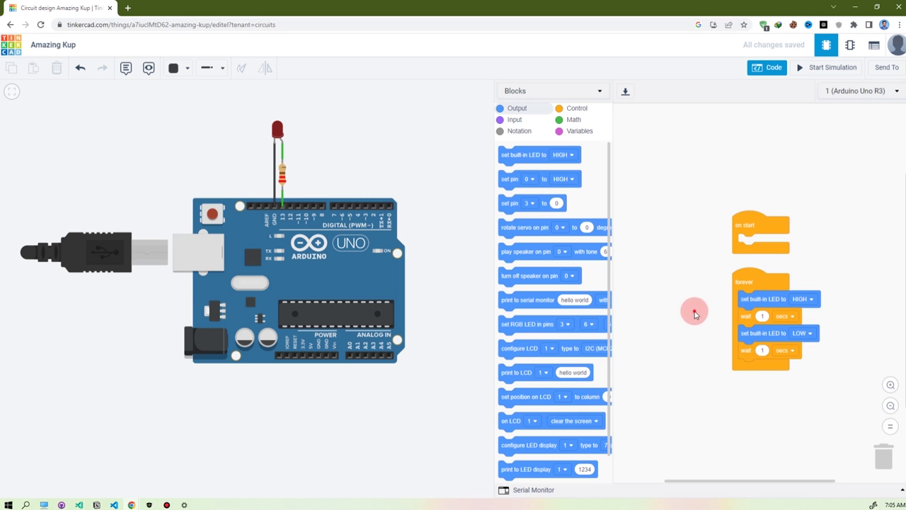
left_click_drag(698, 310, 629, 299)
scroll(707, 295, "up", 2)
scroll(718, 301, "down", 3)
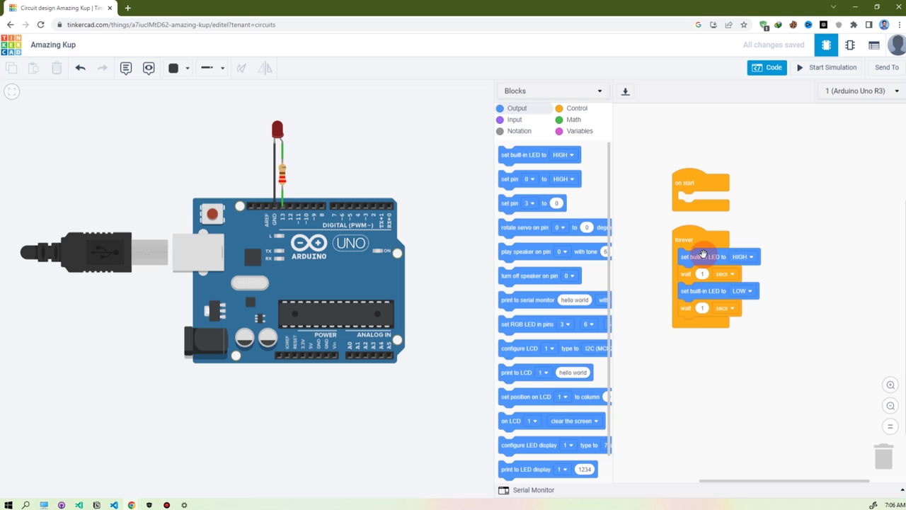
left_click(806, 72)
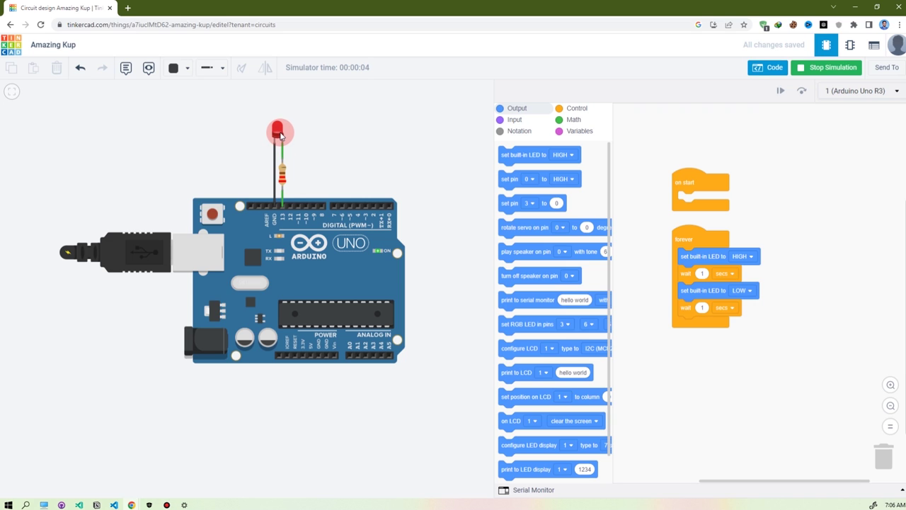
left_click(832, 67)
left_click(702, 274)
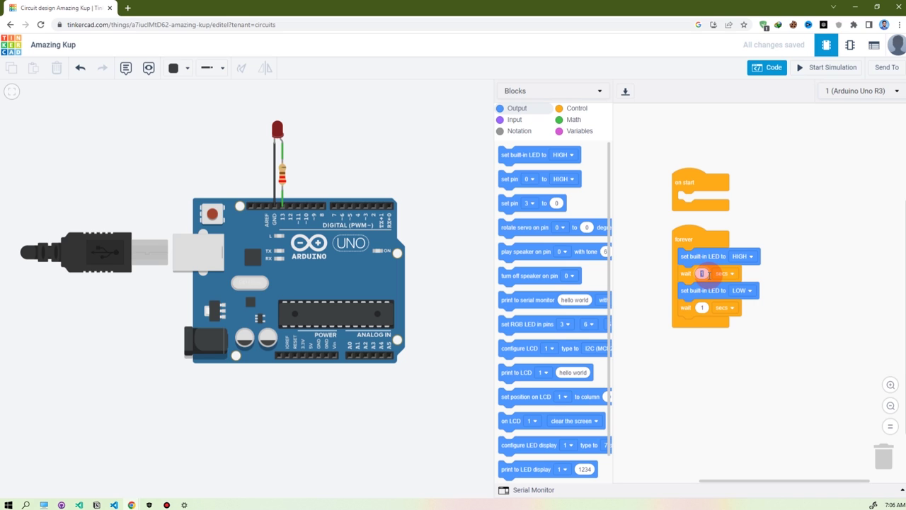
Change the second wait to 7 secs, then run and stop a test simulation.
left_click(708, 371)
left_click(701, 308)
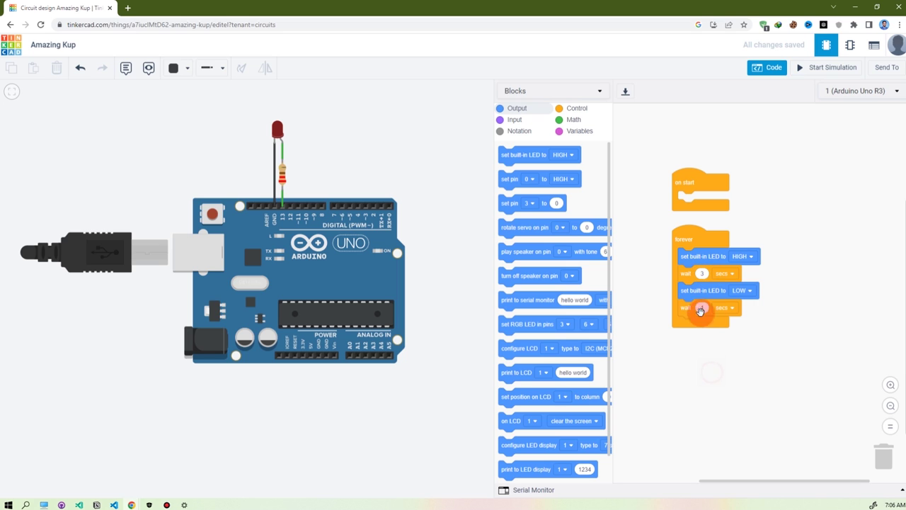
left_click(409, 204)
left_click(702, 308)
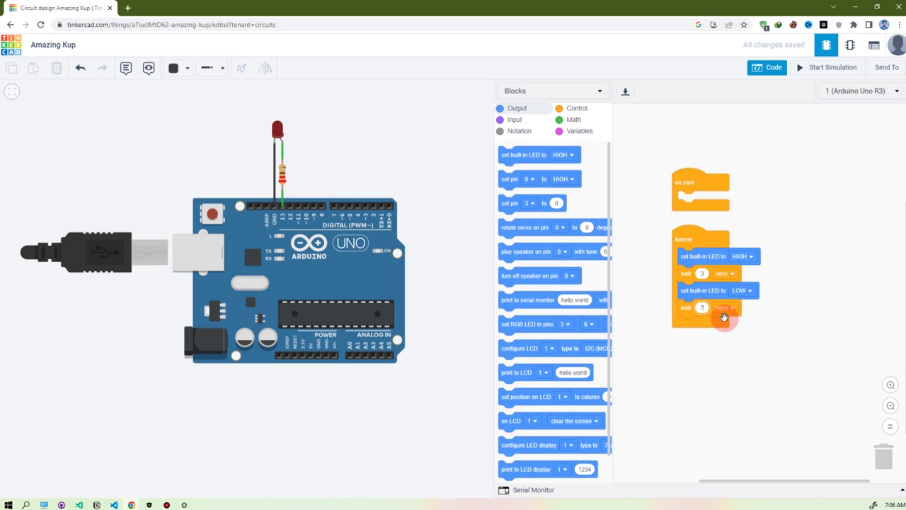
left_click(739, 362)
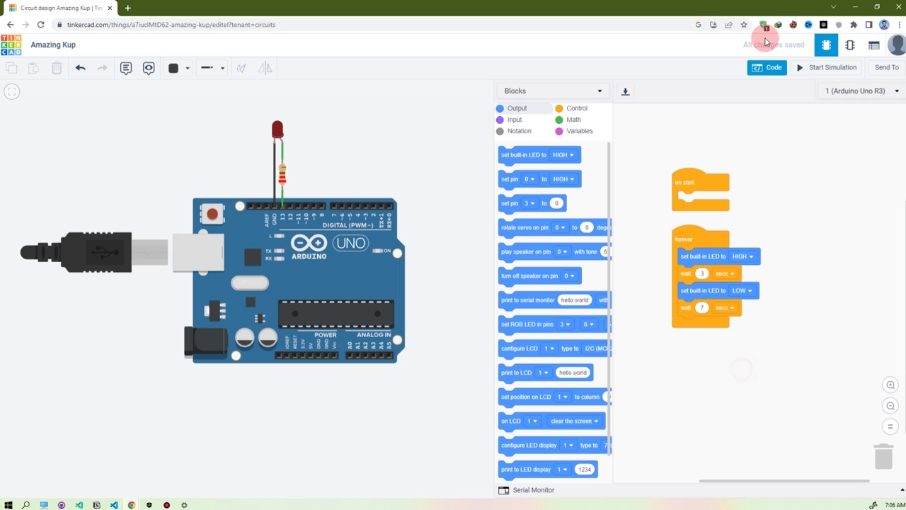
left_click(812, 71)
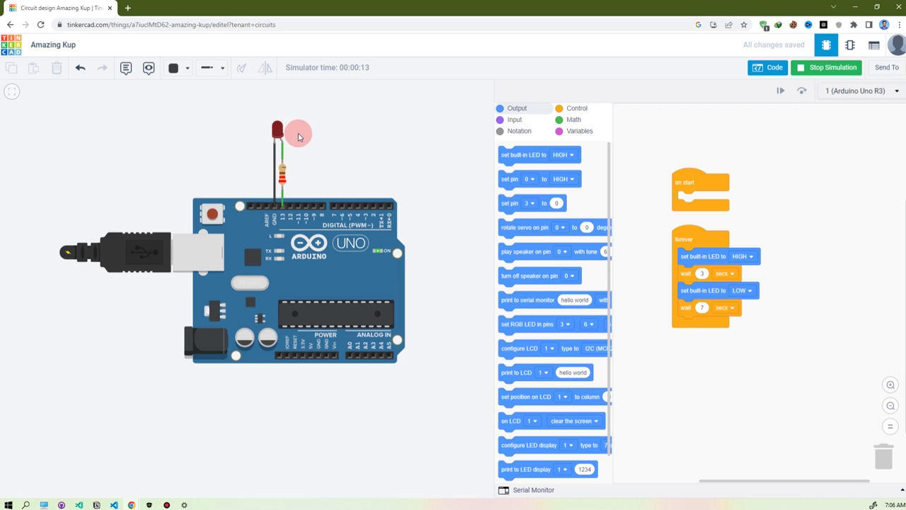
left_click(819, 67)
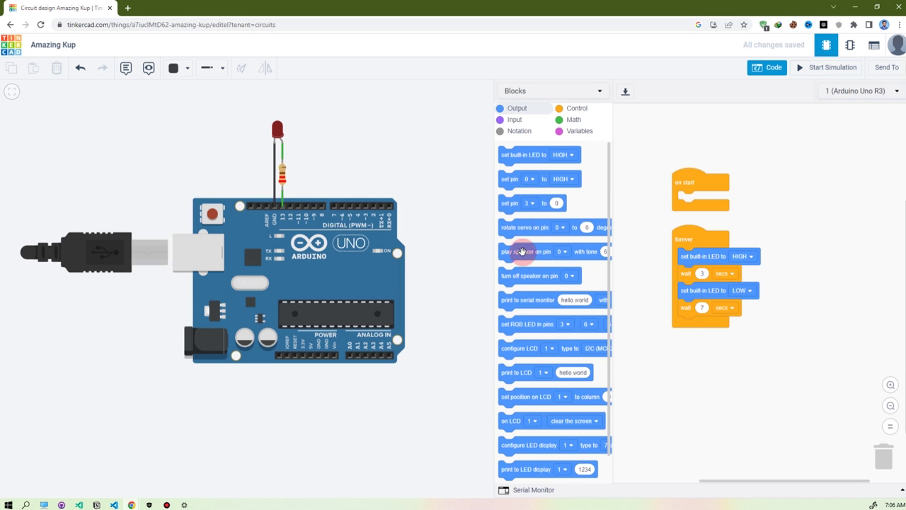
Convert the Blink blocks into Text-only C++ code.
scroll(521, 297, "down", 1)
scroll(542, 312, "up", 1)
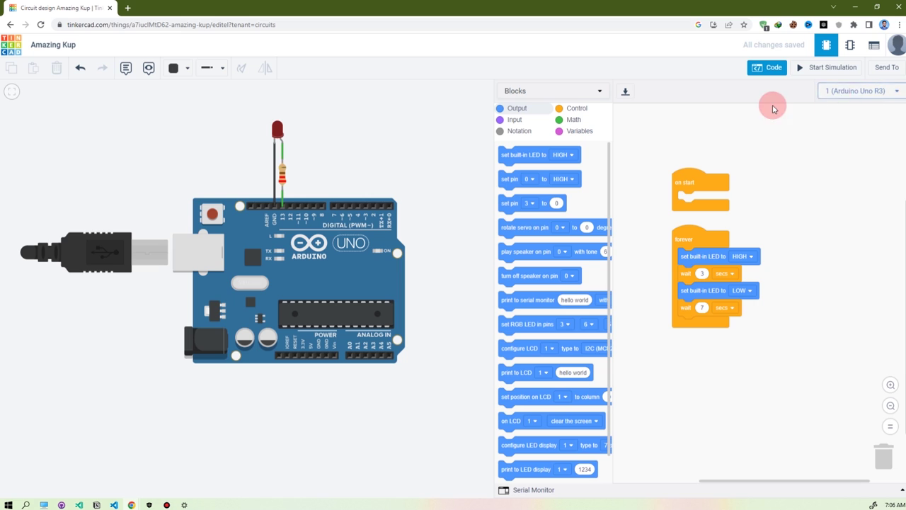
left_click(540, 94)
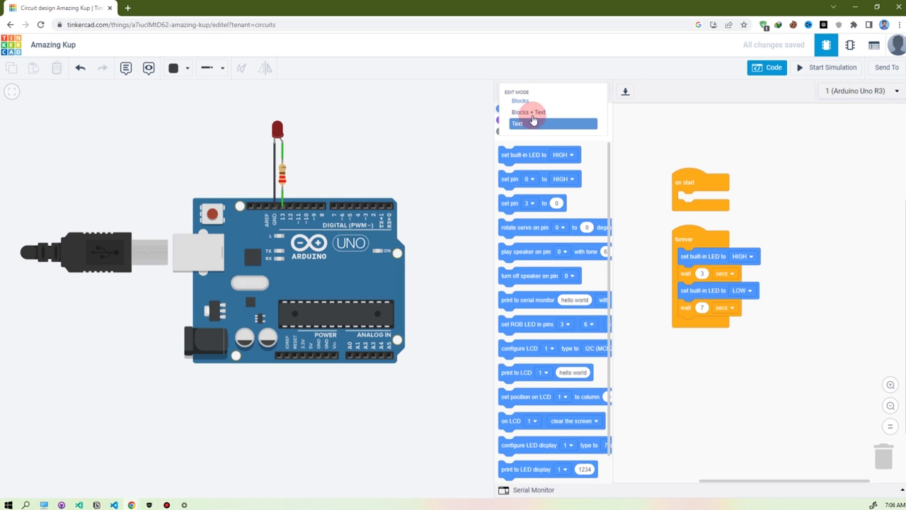
left_click(695, 137)
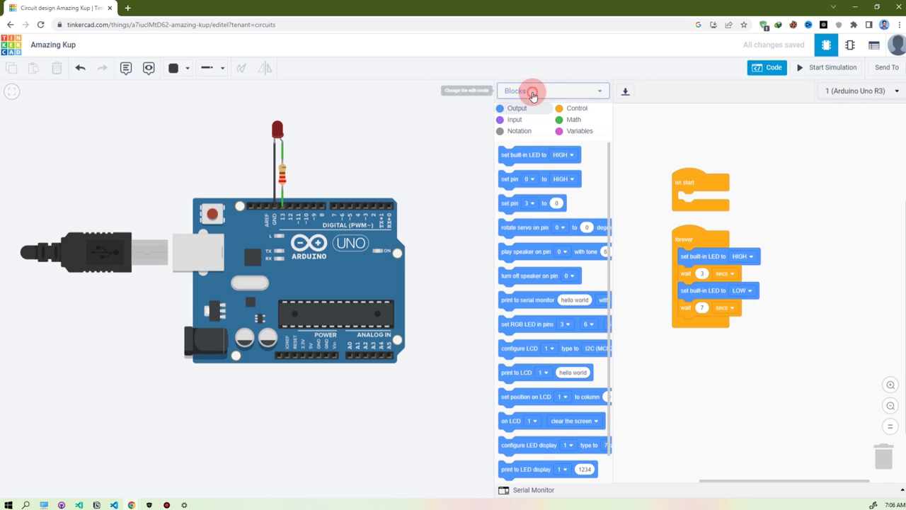
left_click(532, 94)
left_click(517, 121)
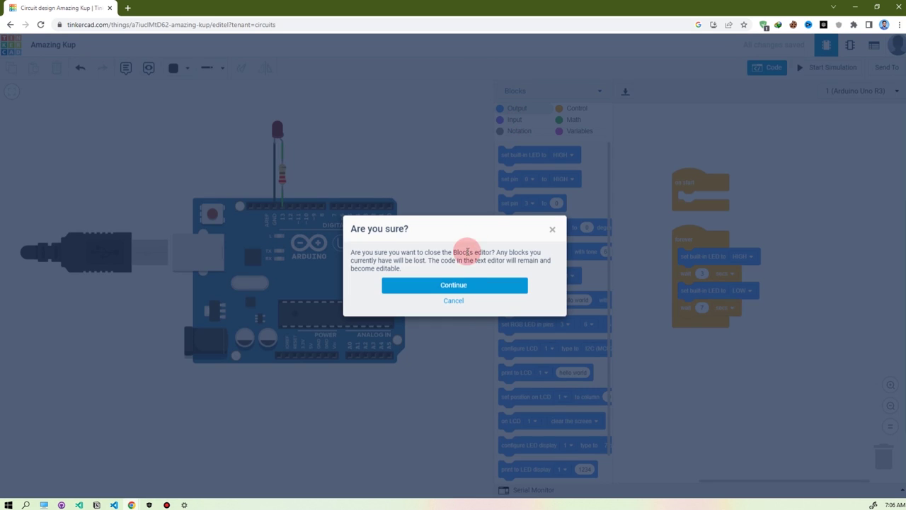
left_click(455, 287)
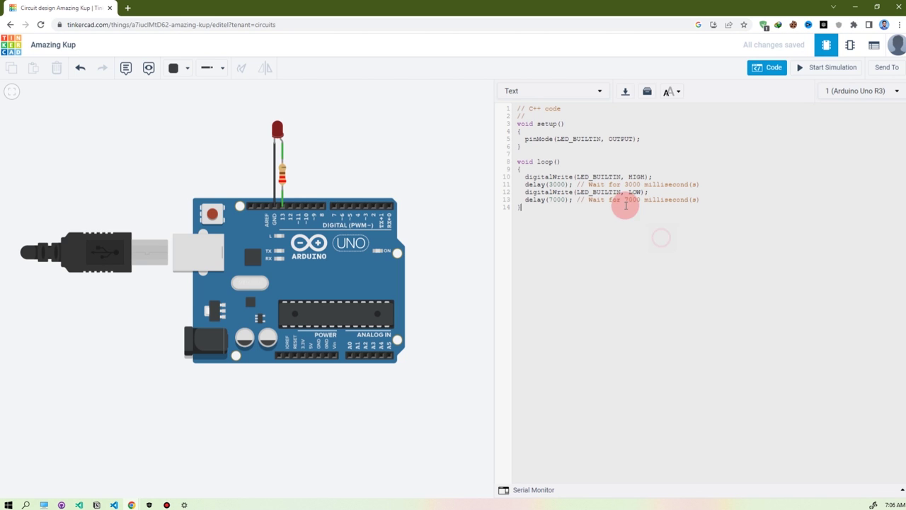
Review the C++ code, including the comment line and the digitalWrite call.
left_click_drag(546, 216, 521, 131)
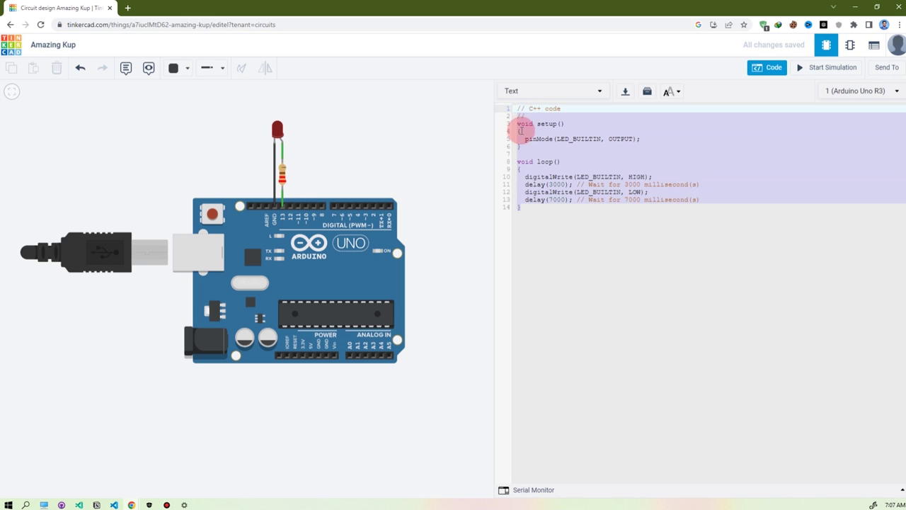
left_click(580, 214)
triple_click(530, 107)
left_click(591, 234)
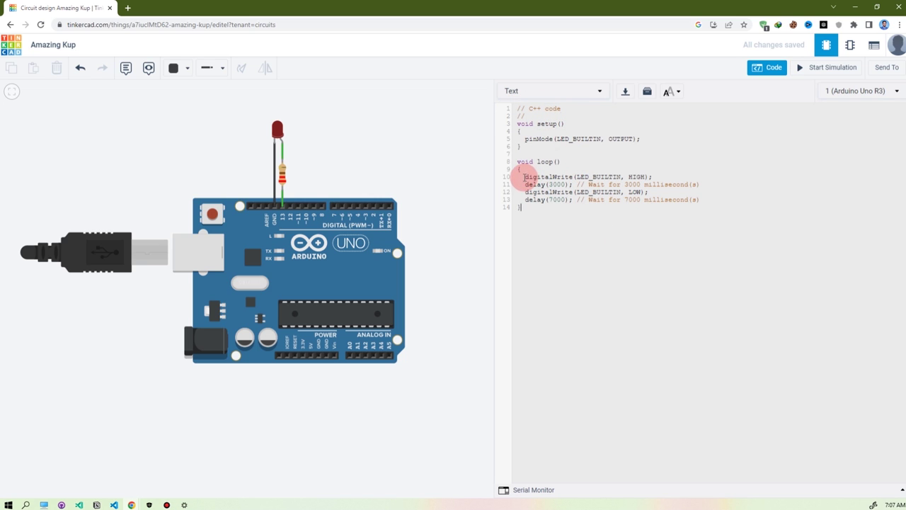
left_click_drag(542, 177, 636, 177)
left_click(285, 138)
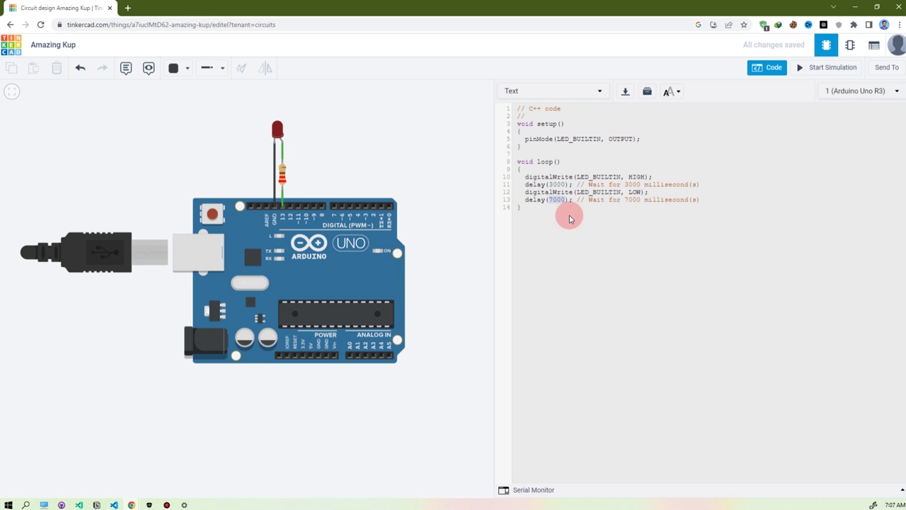
Run the simulation with the text code, dismiss the debugger tip, then stop it.
left_click(825, 77)
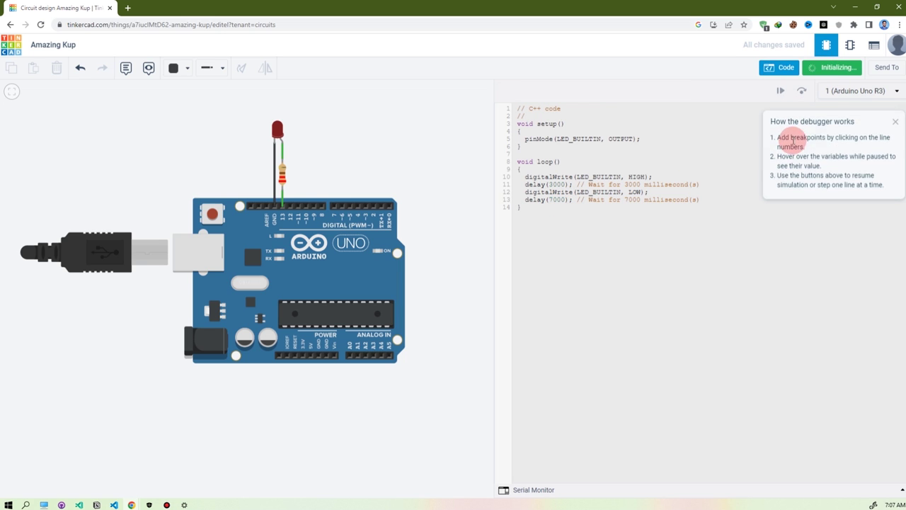
left_click(896, 126)
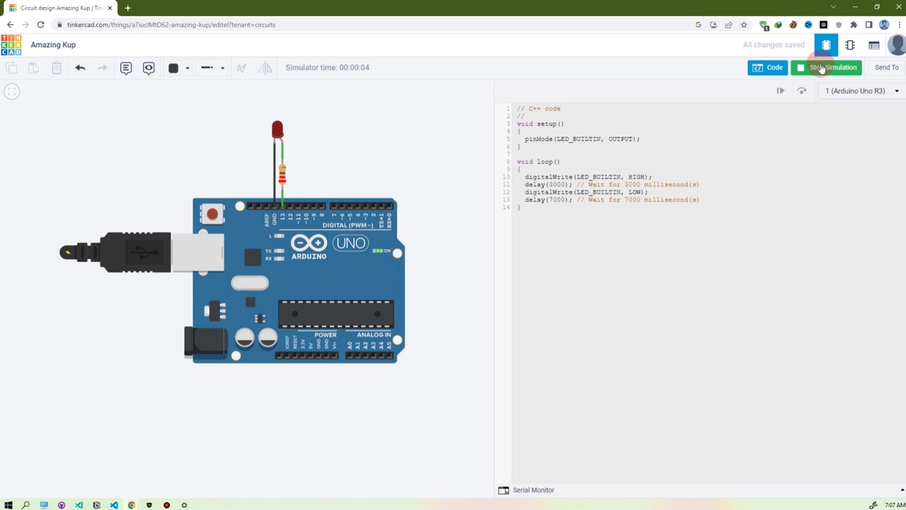
left_click(821, 69)
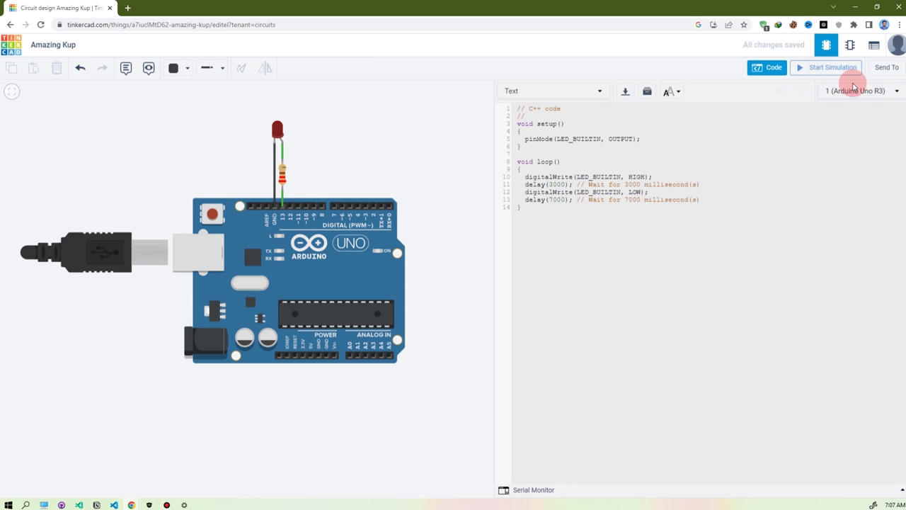
Open the Serial Monitor and enlarge the canvas to show the breadboard and battery.
left_click(509, 489)
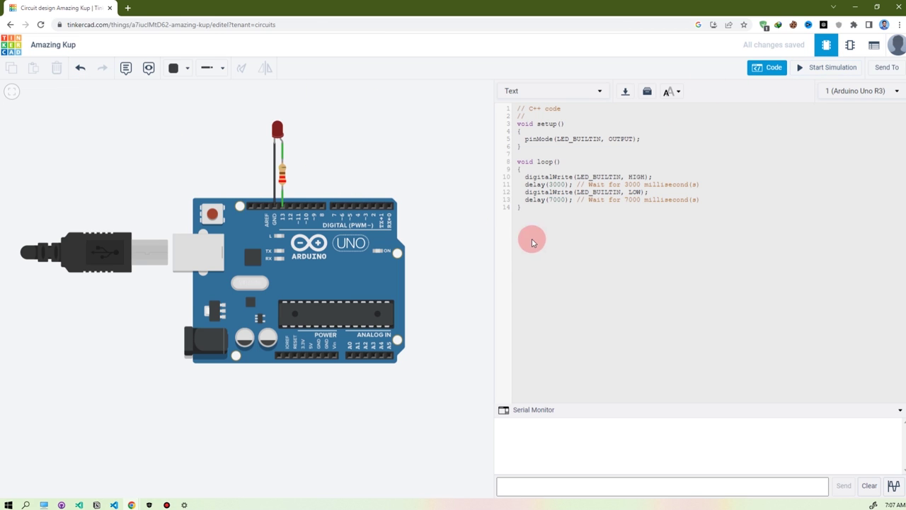
left_click_drag(494, 267, 623, 263)
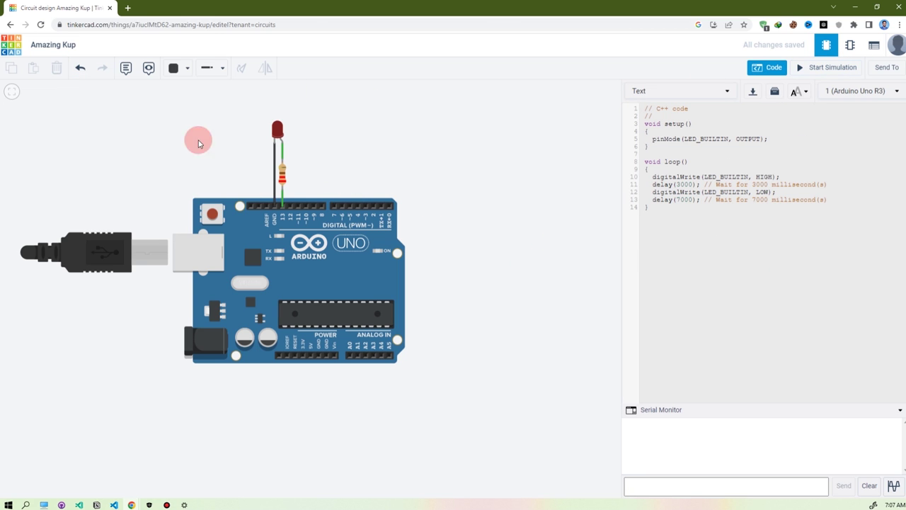
scroll(174, 153, "down", 3)
left_click_drag(237, 205, 440, 254)
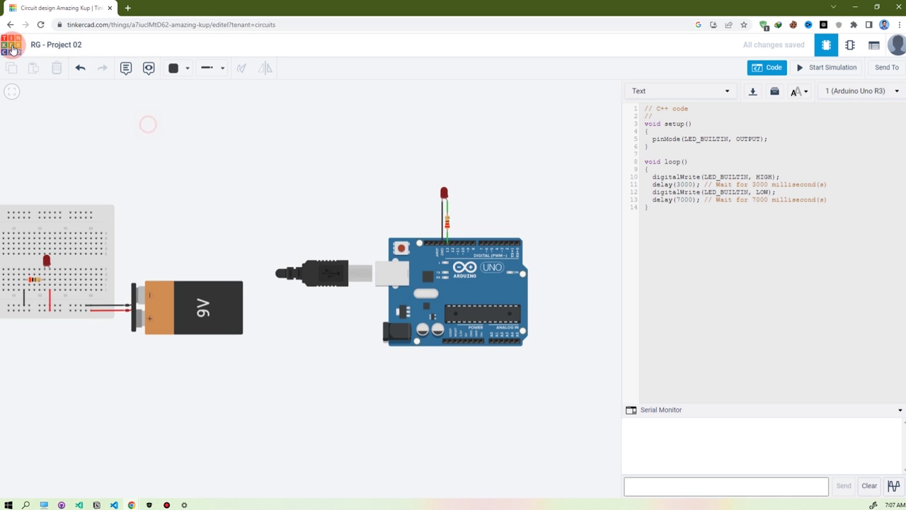
From Your designs, open RG - Project 02's details and its sharing properties.
left_click(10, 48)
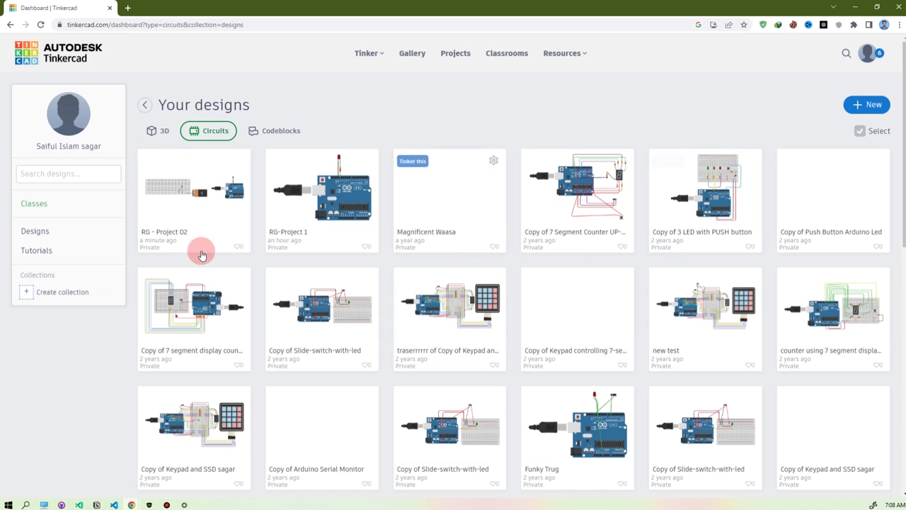
left_click(175, 198)
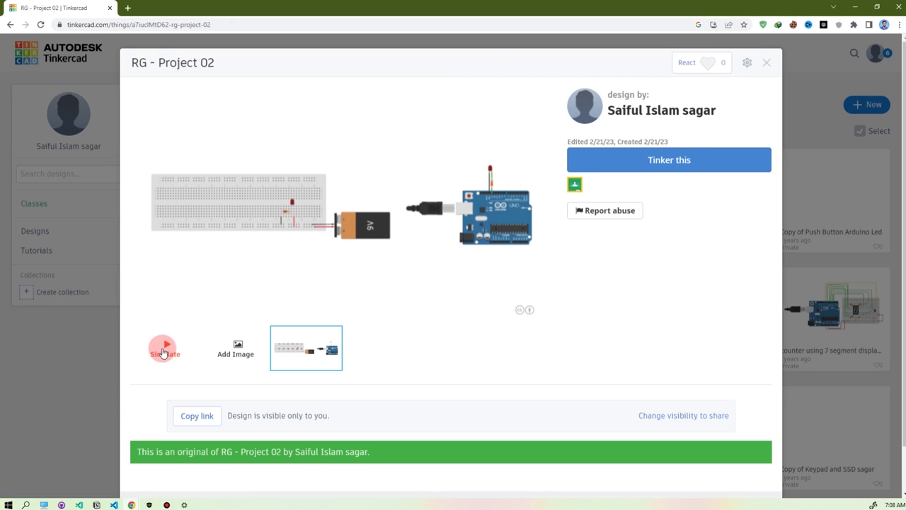
scroll(484, 322, "down", 1)
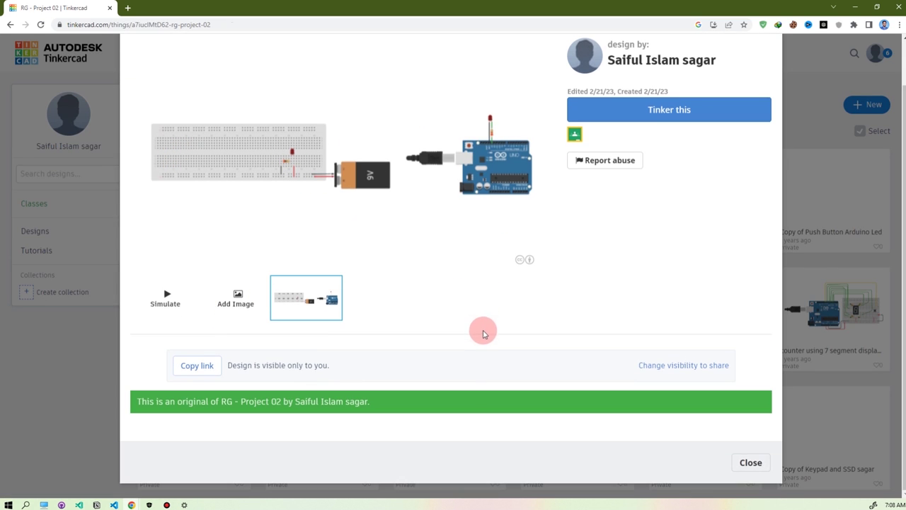
scroll(489, 332, "up", 1)
scroll(495, 318, "down", 1)
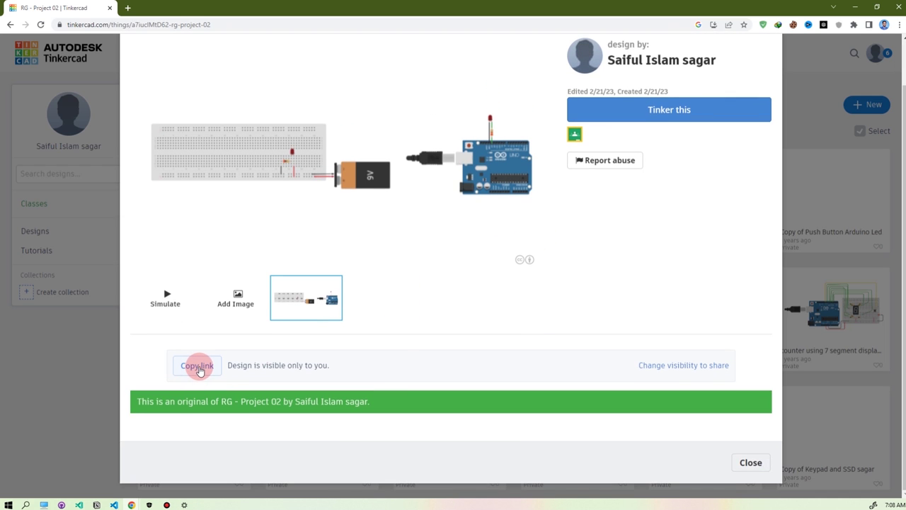
left_click(671, 365)
scroll(354, 227, "down", 2)
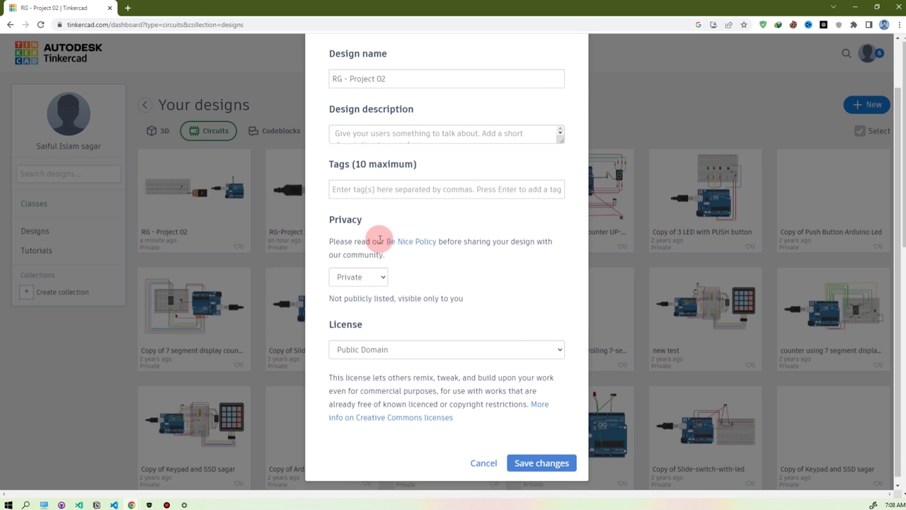
left_click(359, 333)
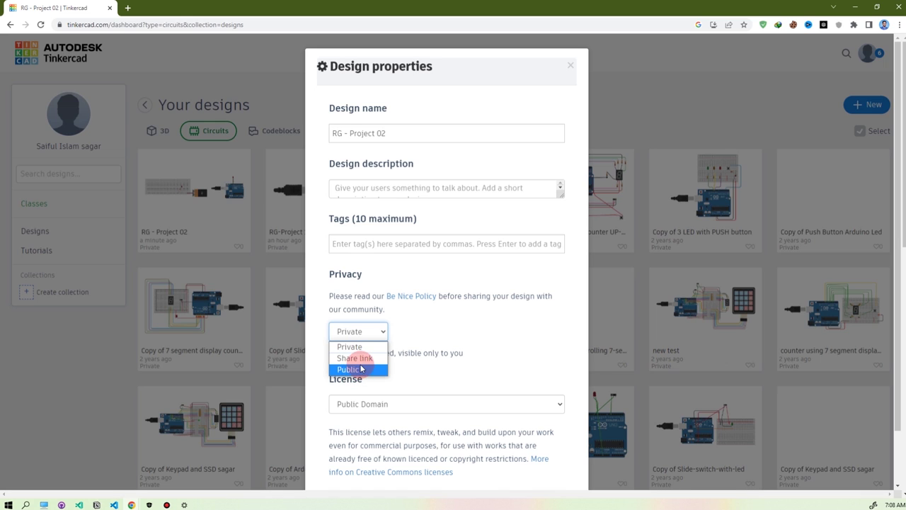
left_click(485, 336)
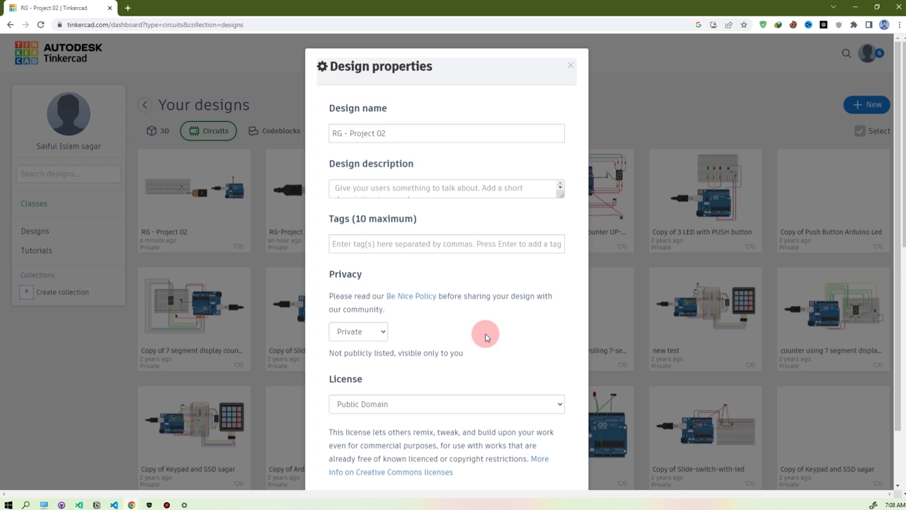
scroll(486, 336, "down", 2)
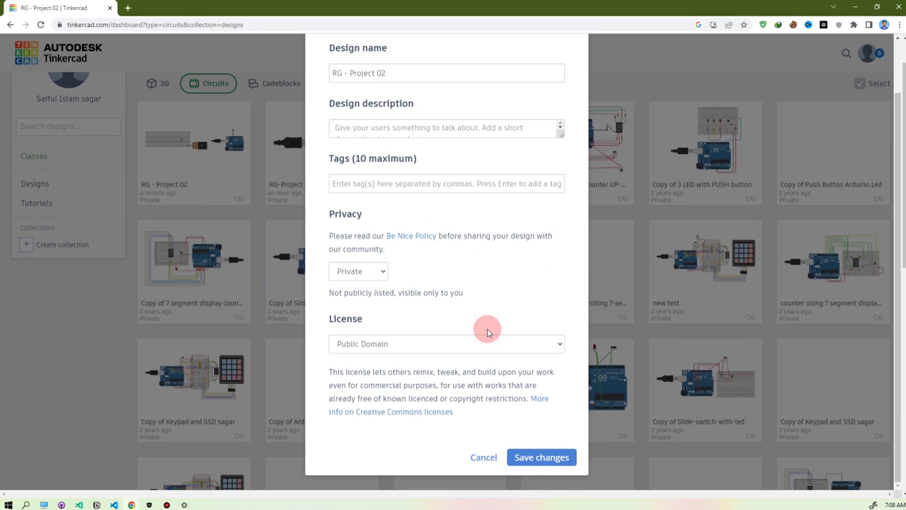
scroll(492, 350, "up", 2)
scroll(524, 213, "down", 1)
scroll(559, 106, "up", 1)
left_click(570, 65)
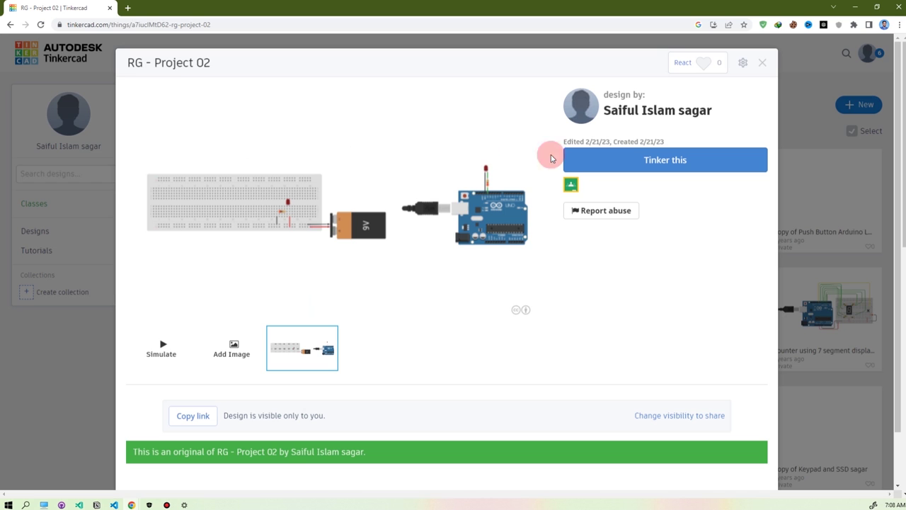
Browse Hands-on projects filtered to Circuits, such as Solar Charged Thrust Cars.
left_click(764, 62)
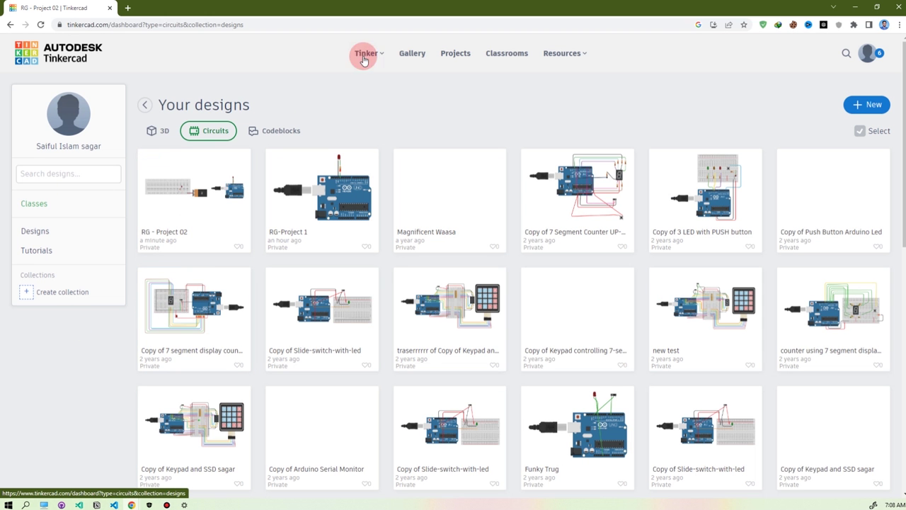
left_click(453, 55)
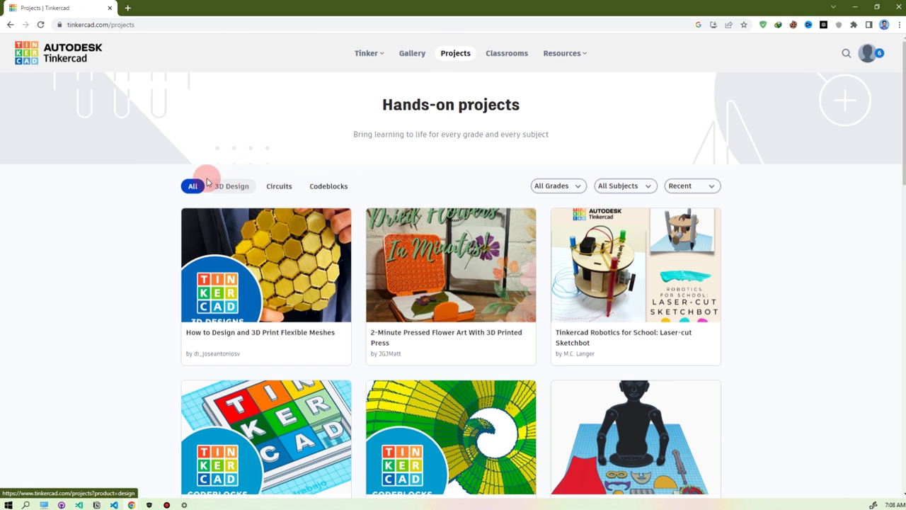
left_click(283, 187)
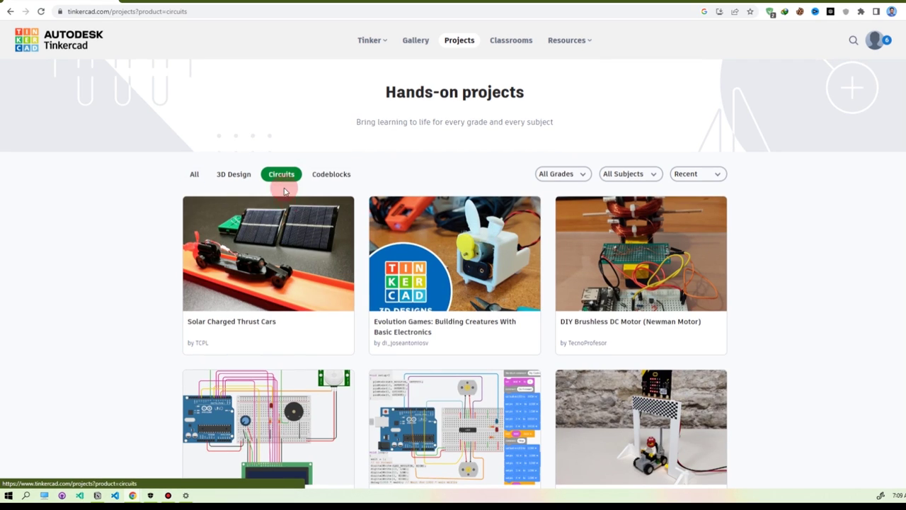
scroll(400, 280, "down", 2)
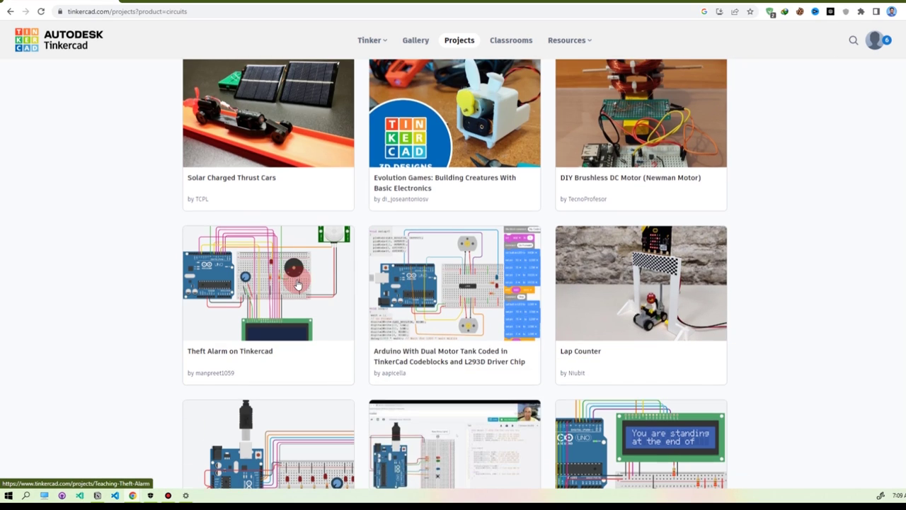
scroll(298, 284, "down", 9)
scroll(653, 249, "up", 11)
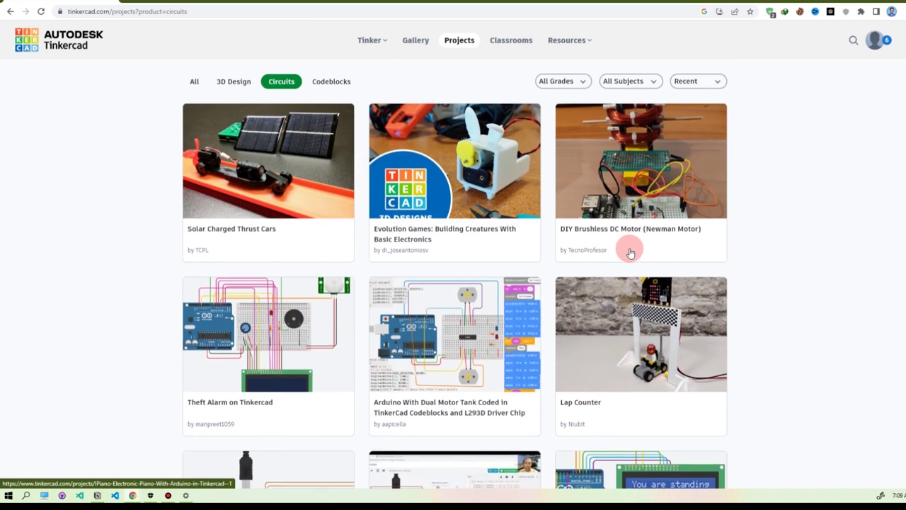
scroll(630, 253, "up", 2)
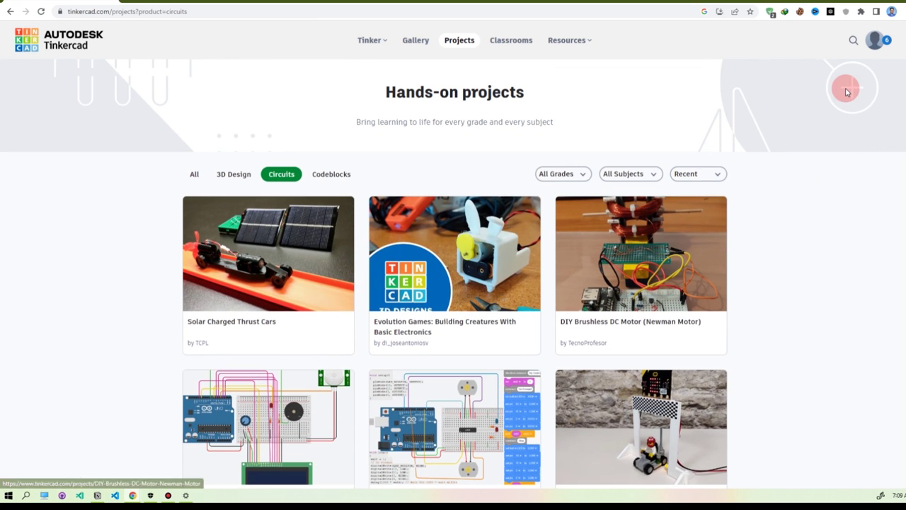
scroll(485, 315, "down", 1)
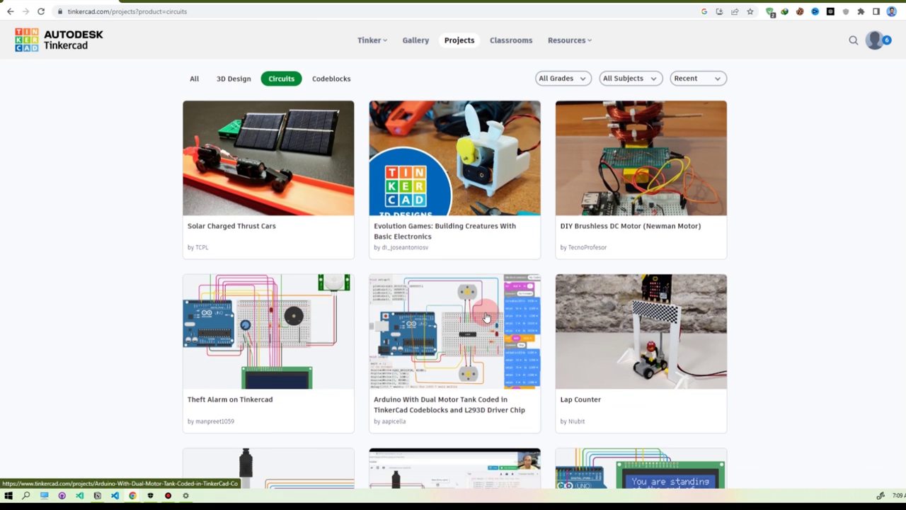
scroll(474, 320, "down", 3)
scroll(465, 327, "up", 4)
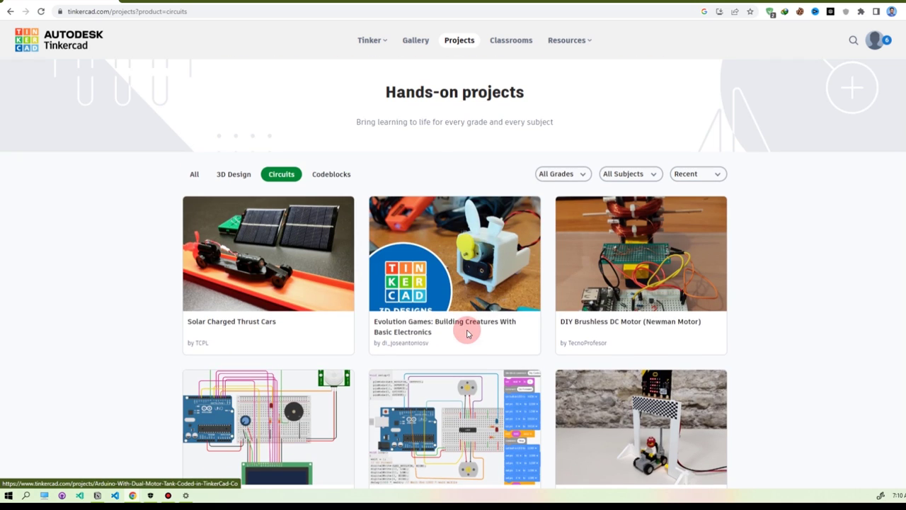
Go to the Tinkercad Circuits page and scroll down to the Get Started tutorial cards.
left_click(370, 40)
left_click(456, 108)
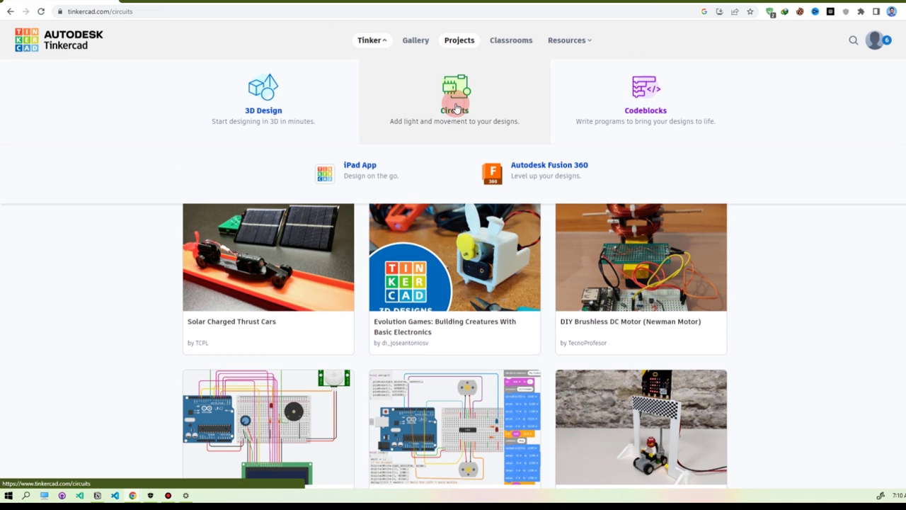
scroll(579, 137, "down", 5)
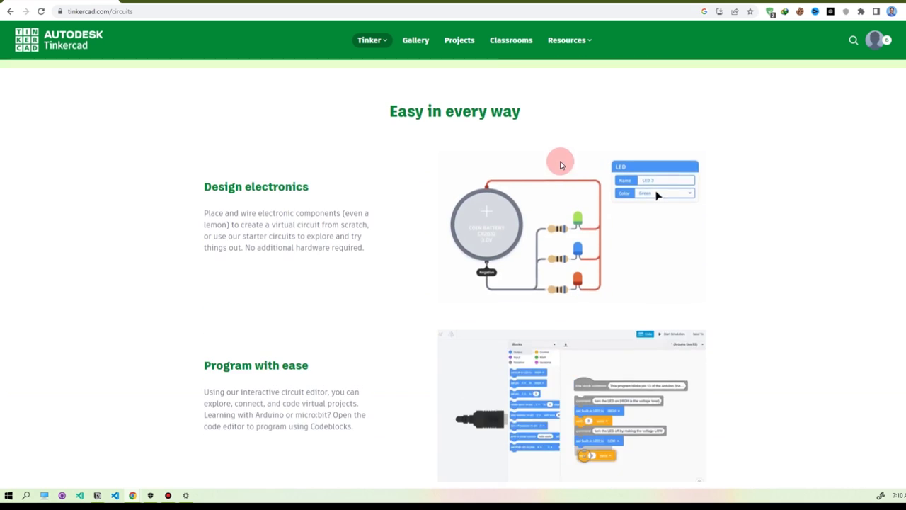
scroll(560, 165, "down", 2)
scroll(302, 154, "down", 1)
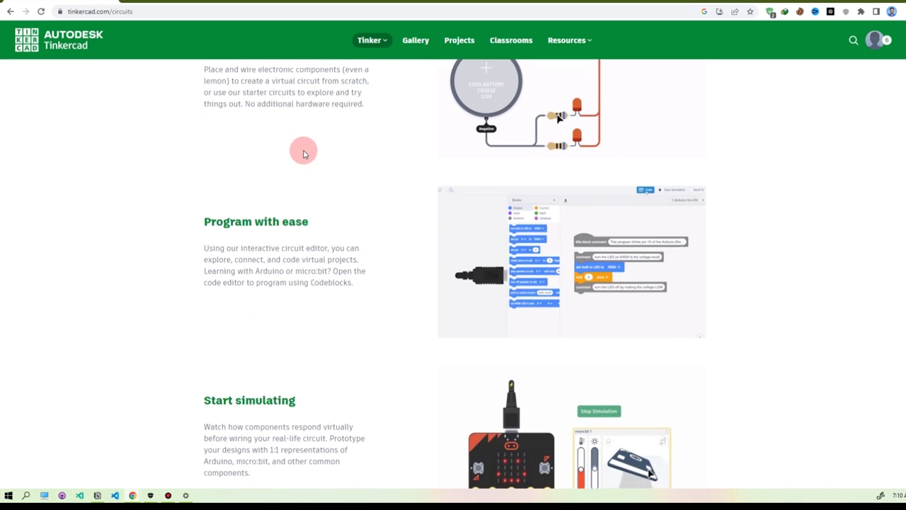
scroll(303, 153, "down", 9)
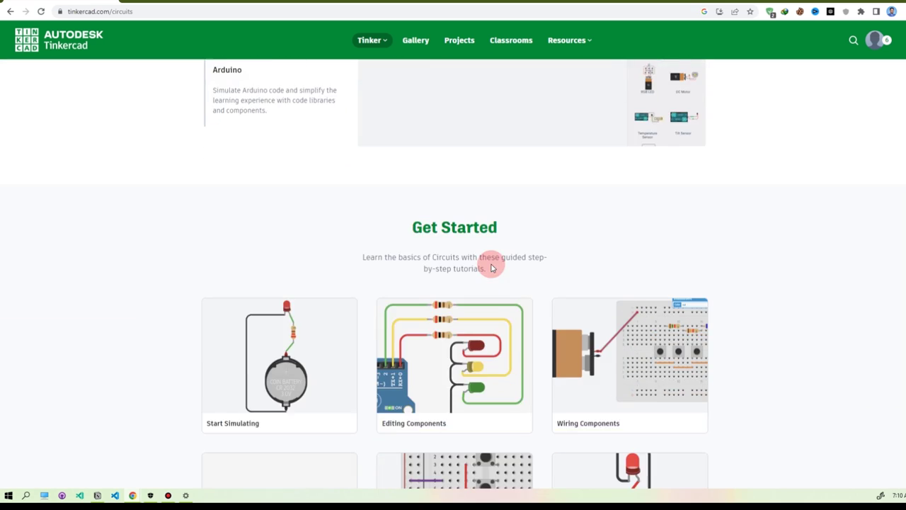
scroll(492, 268, "down", 4)
scroll(494, 265, "up", 4)
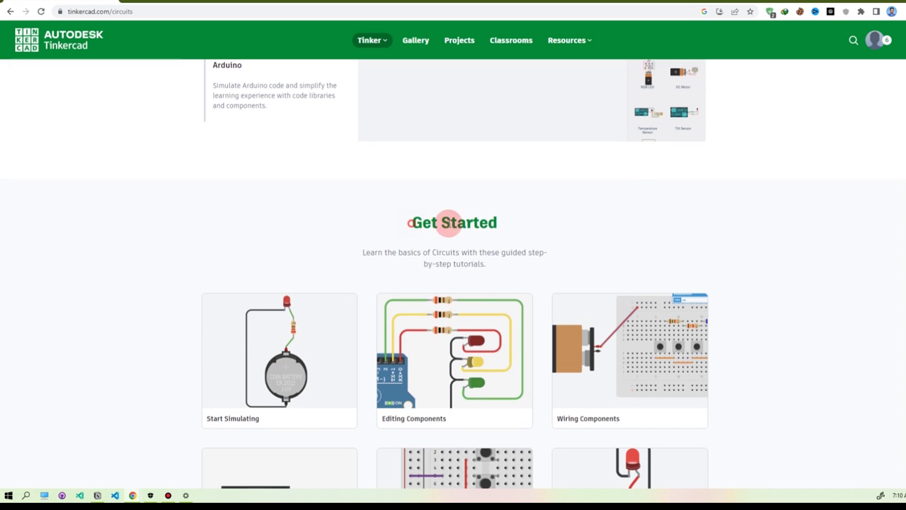
left_click_drag(409, 223, 606, 265)
left_click(797, 247)
scroll(757, 269, "down", 3)
scroll(750, 262, "down", 1)
scroll(606, 243, "up", 2)
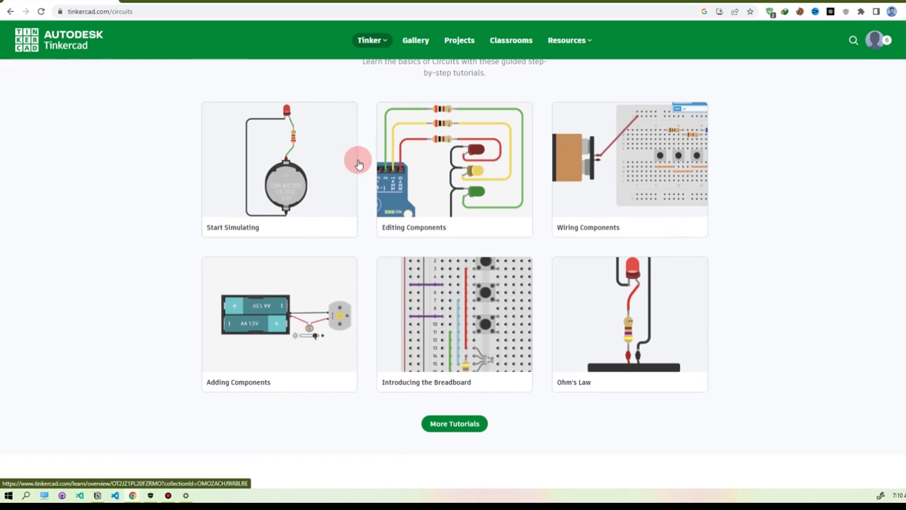
Open the Start Simulating tutorial and begin its lesson.
left_click(271, 162)
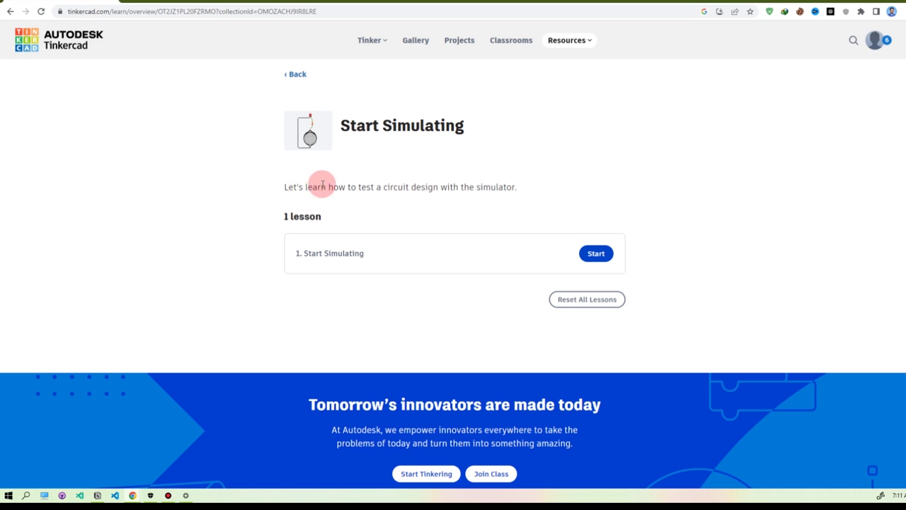
left_click(268, 216)
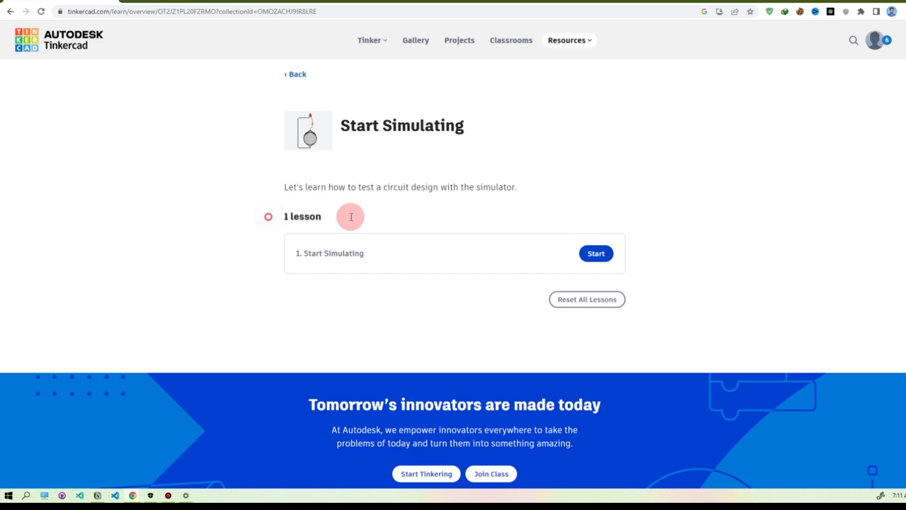
triple_click(351, 216)
left_click(593, 253)
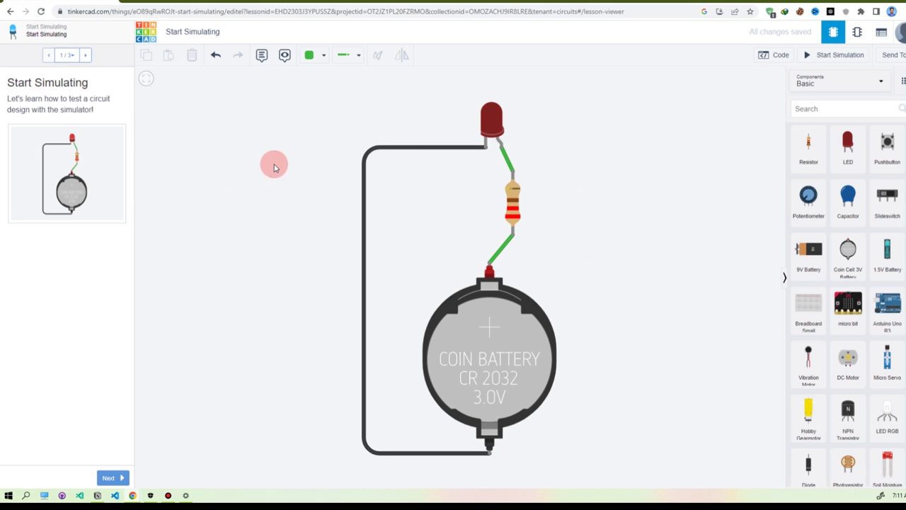
left_click_drag(46, 96, 94, 106)
left_click(99, 116)
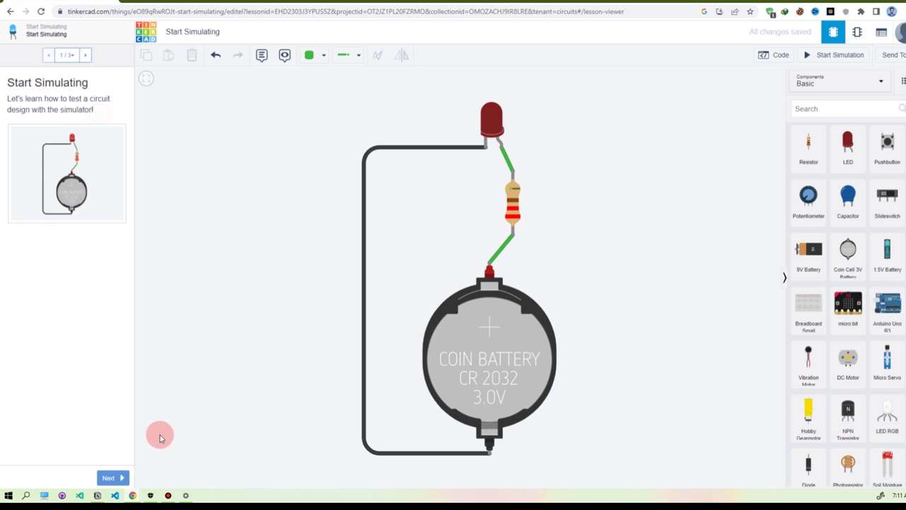
Work through the Start Simulating steps, mark the lesson done and continue to Editing Components.
left_click(108, 477)
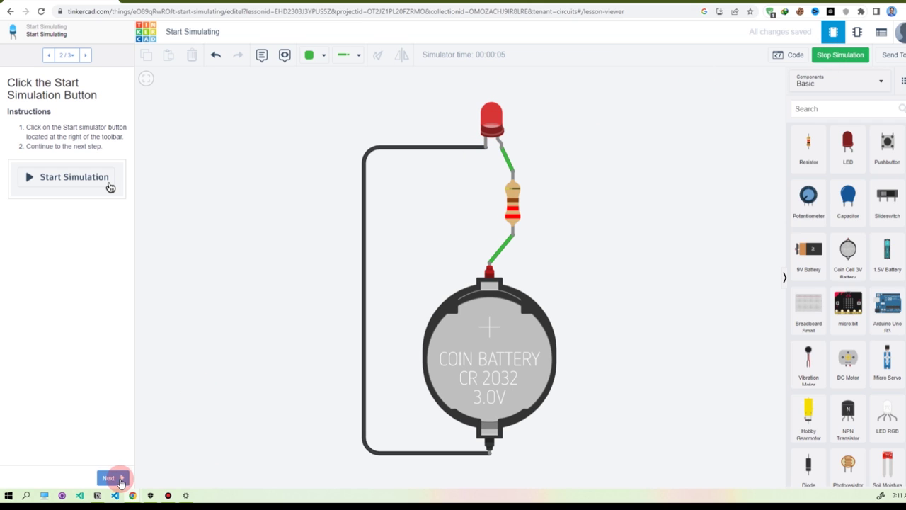
left_click(112, 477)
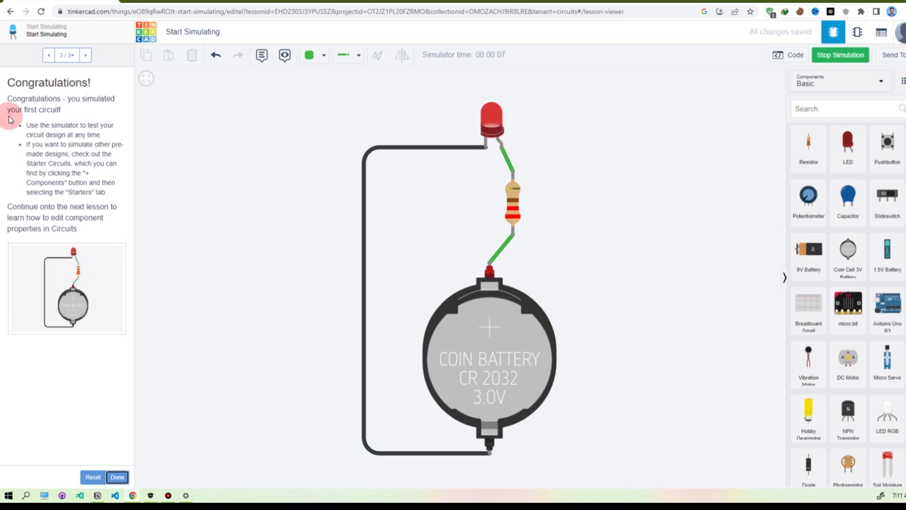
left_click_drag(5, 97, 83, 219)
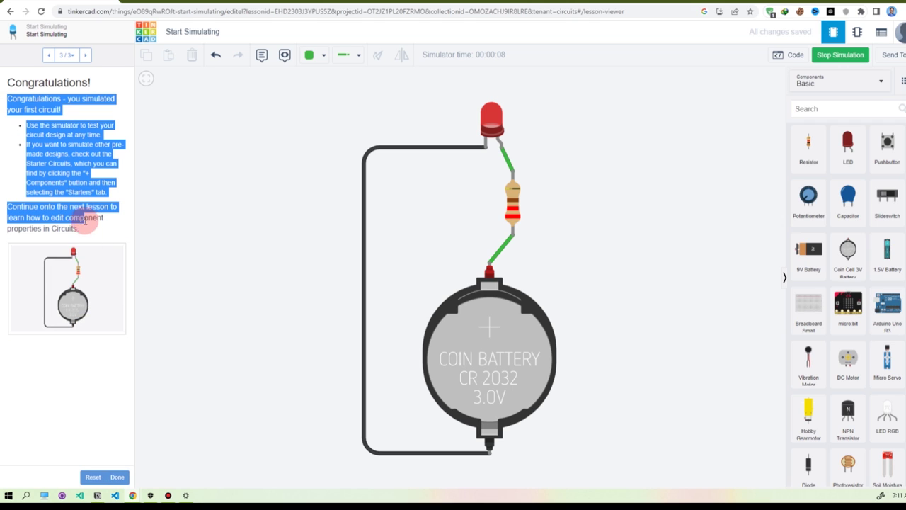
left_click(117, 475)
left_click(79, 193)
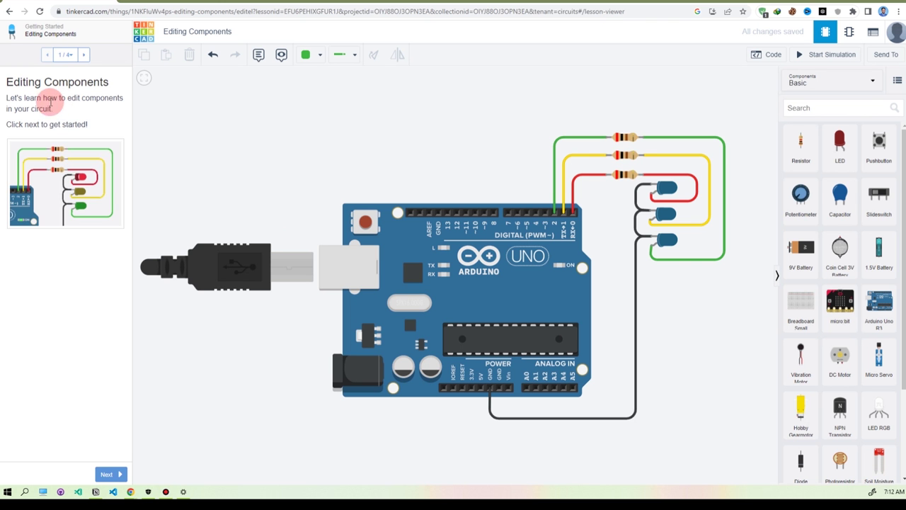
Recolour the three LEDs red, yellow and green from top to bottom.
left_click(109, 473)
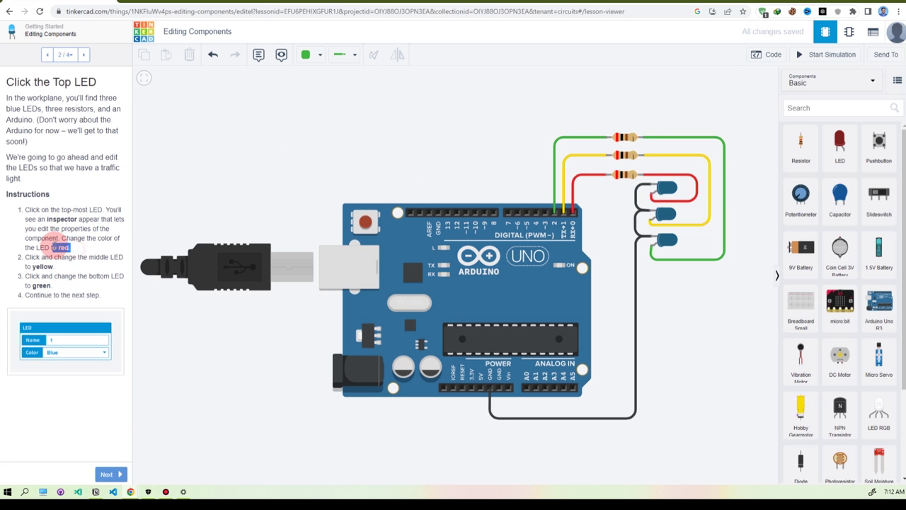
left_click(54, 286)
left_click(667, 188)
left_click(691, 119)
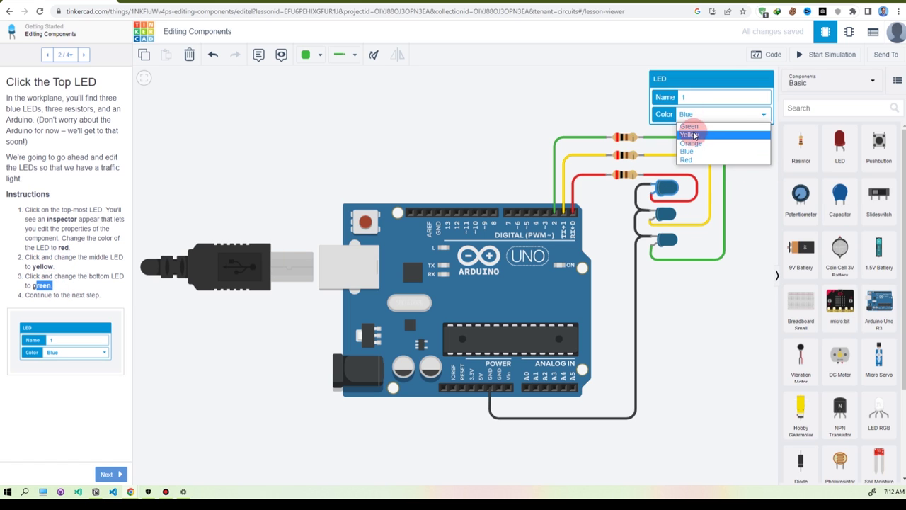
left_click(688, 160)
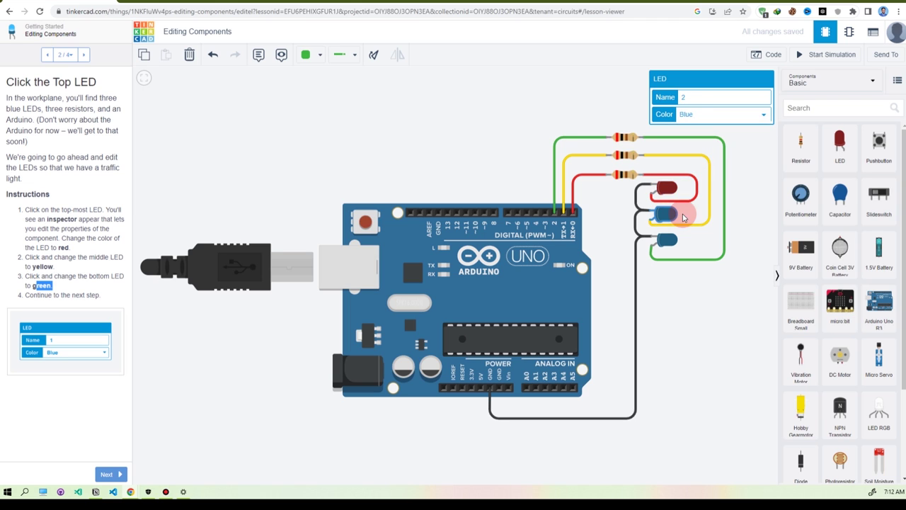
left_click(692, 113)
left_click(691, 135)
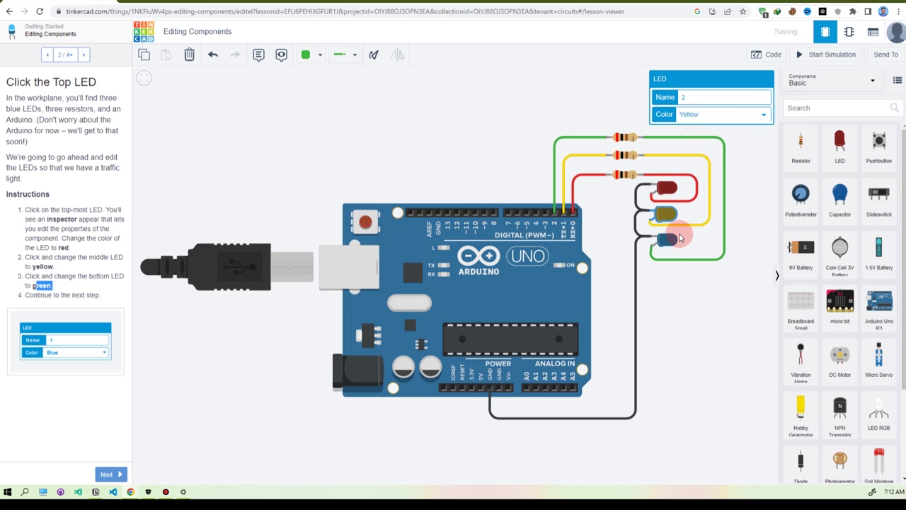
left_click(718, 113)
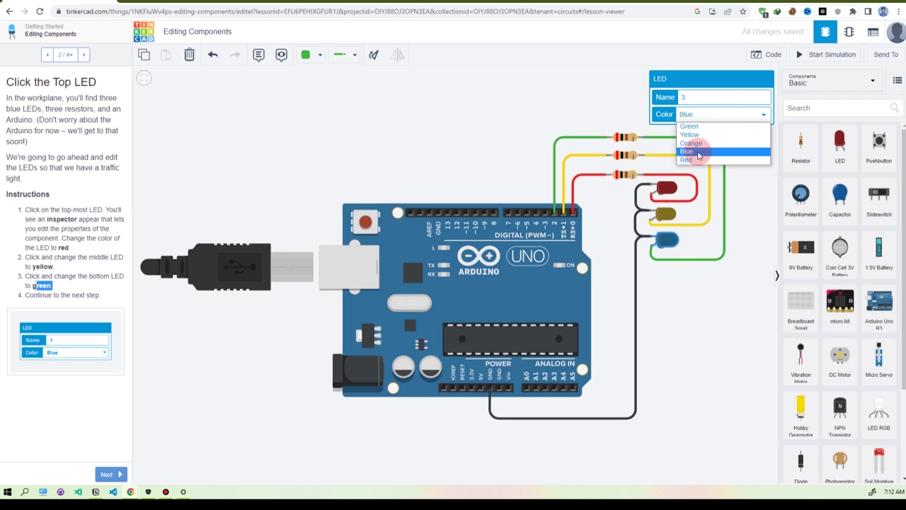
left_click(690, 126)
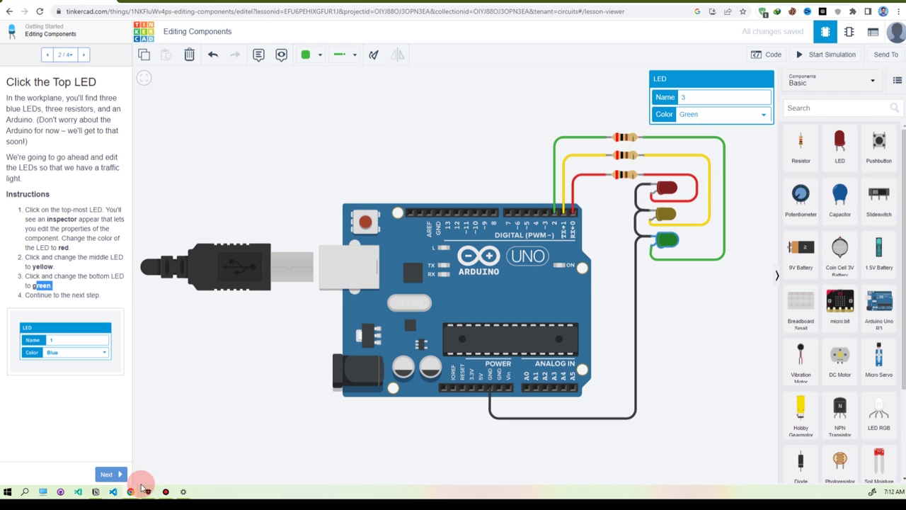
Simulate the traffic-light circuit, mark Editing Components done and continue to Wiring Components.
left_click(108, 474)
left_click(821, 54)
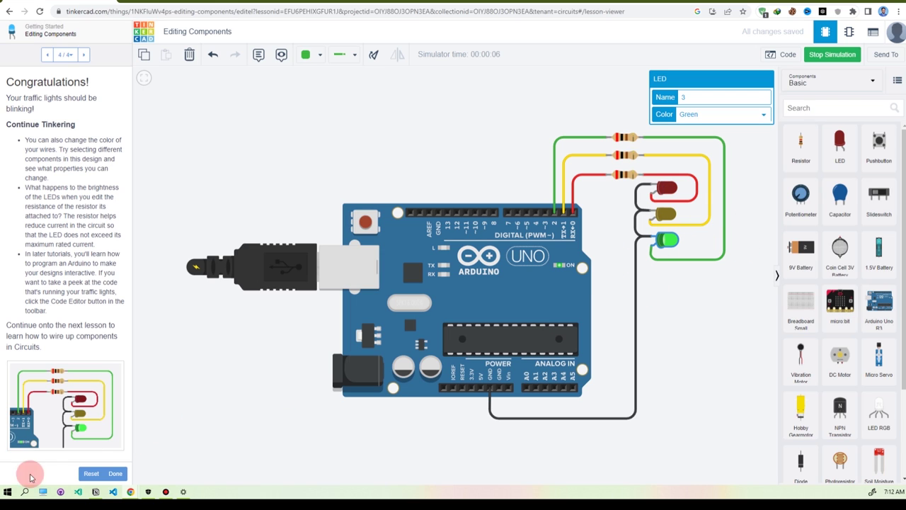
left_click(113, 473)
left_click(85, 181)
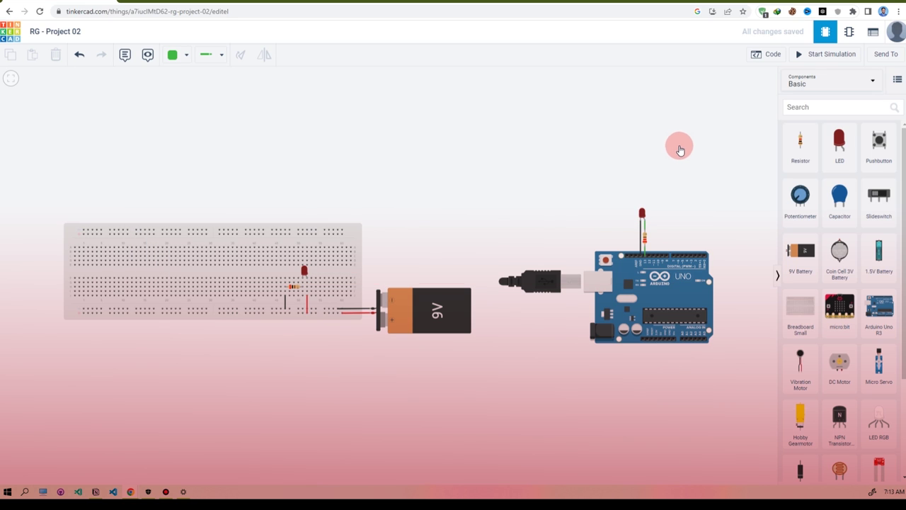
Zoom in on the 9V battery breadboard circuit in RG - Project 02.
scroll(283, 347, "up", 3)
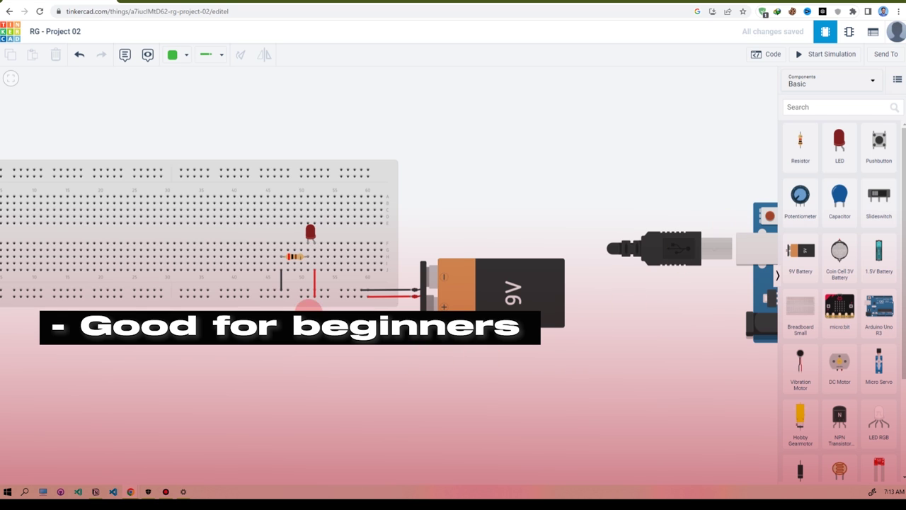
scroll(323, 310, "up", 2)
scroll(876, 212, "down", 2)
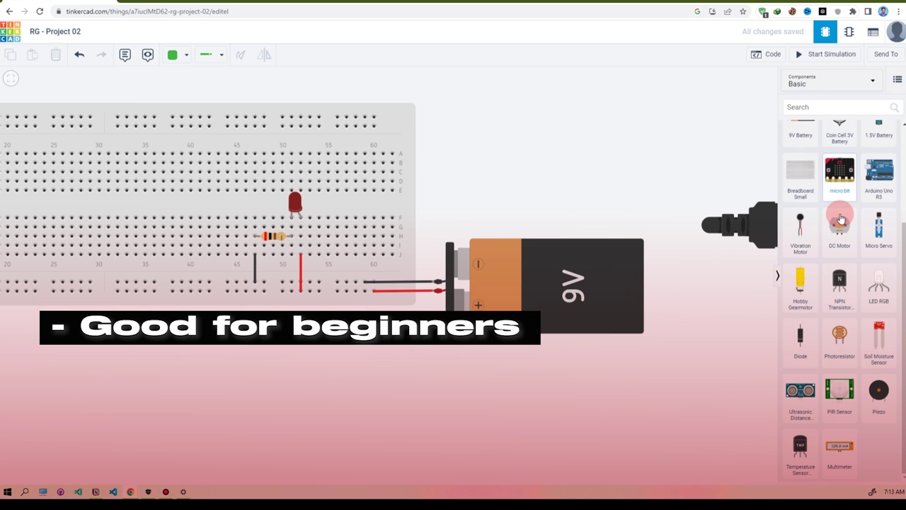
scroll(837, 232, "up", 2)
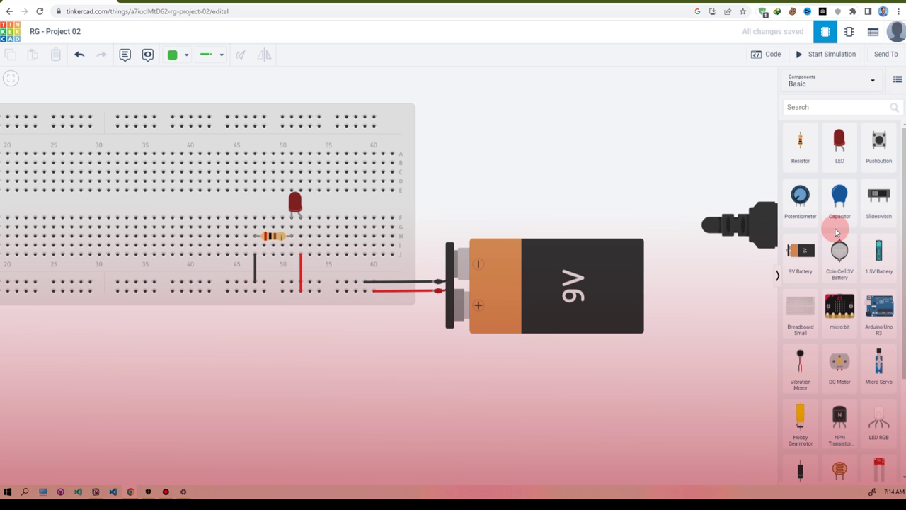